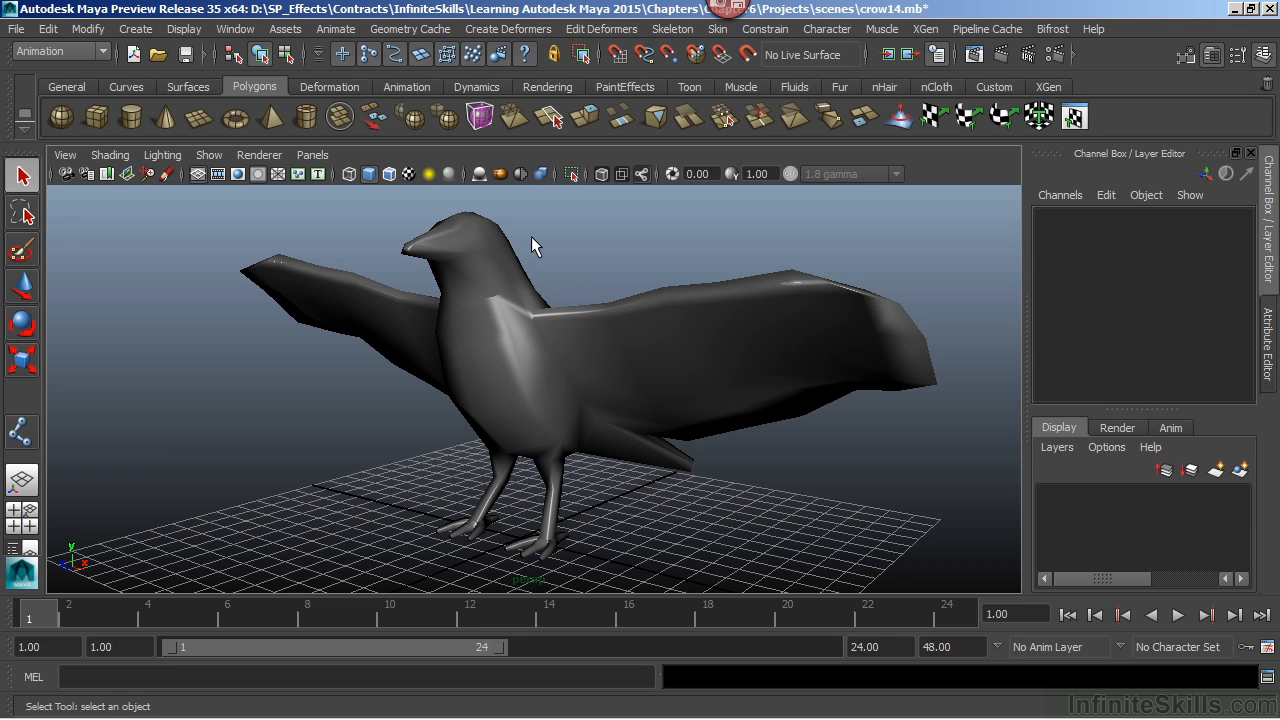
Switch to a full-size side view and frame the whole crow
{"action": "key", "text": "space"}
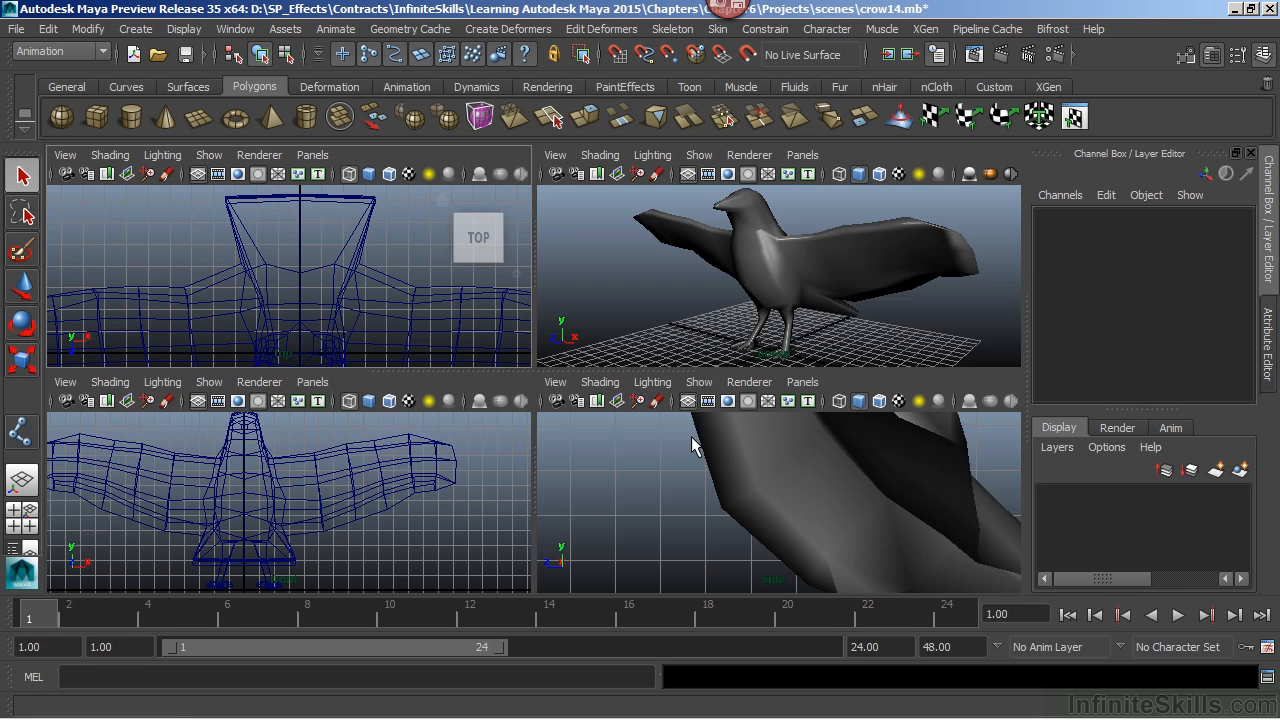
{"action": "key", "text": "space"}
{"action": "right_click_drag", "start_coordinate": [745, 318], "coordinate": [361, 337], "text": "alt"}
{"action": "middle_click_drag", "start_coordinate": [362, 346], "coordinate": [492, 395], "text": "alt"}
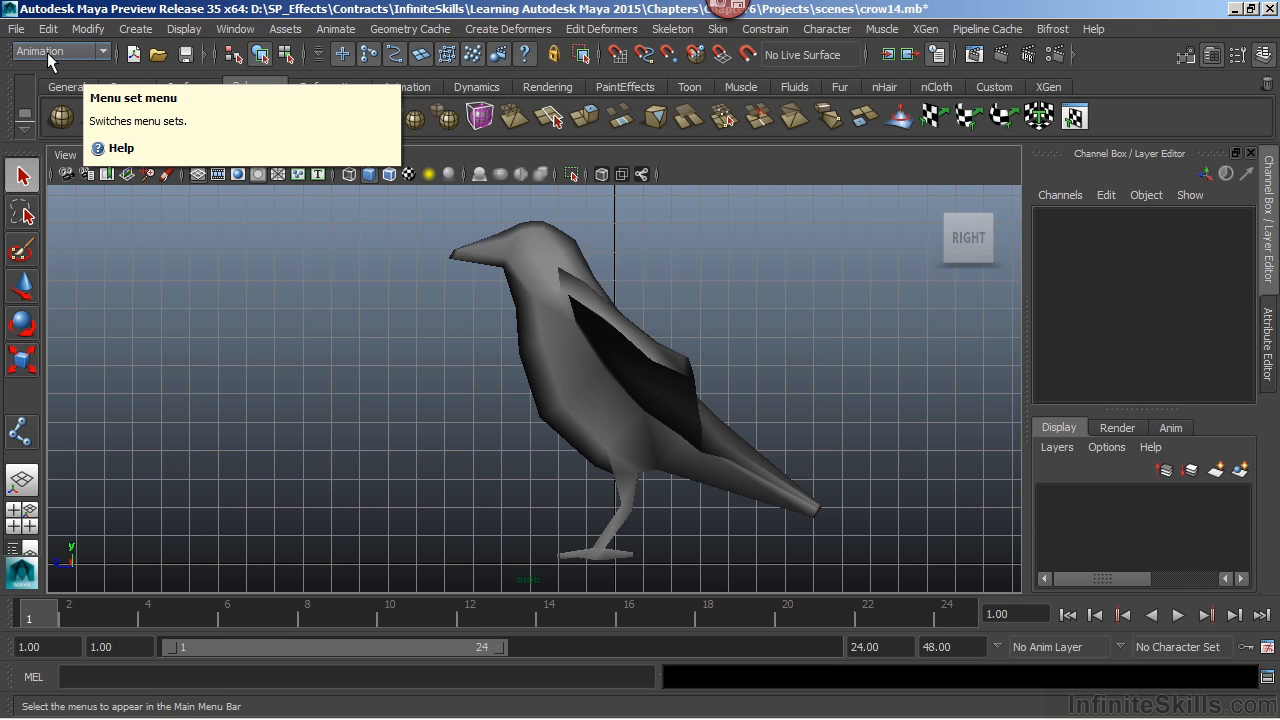
Activate the Joint Tool with its settings reset to the defaults
{"action": "left_click", "coordinate": [669, 32]}
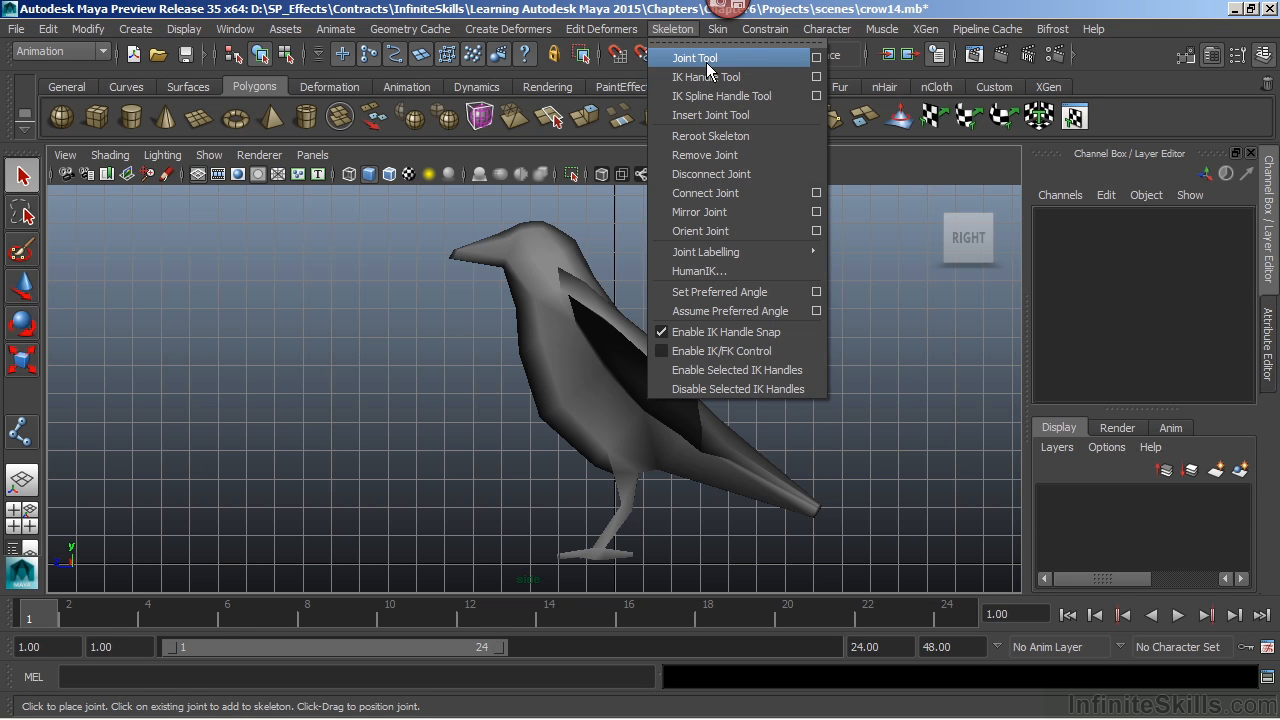
{"action": "left_click", "coordinate": [817, 60]}
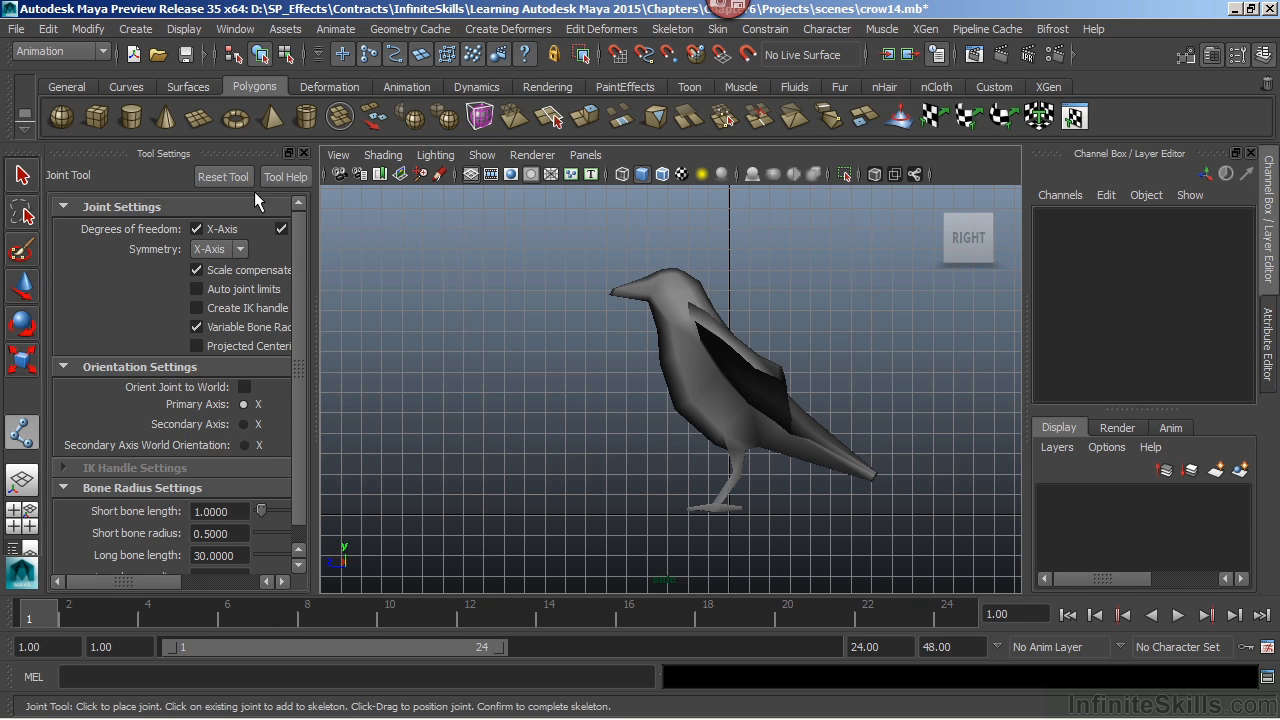
{"action": "left_click", "coordinate": [304, 153]}
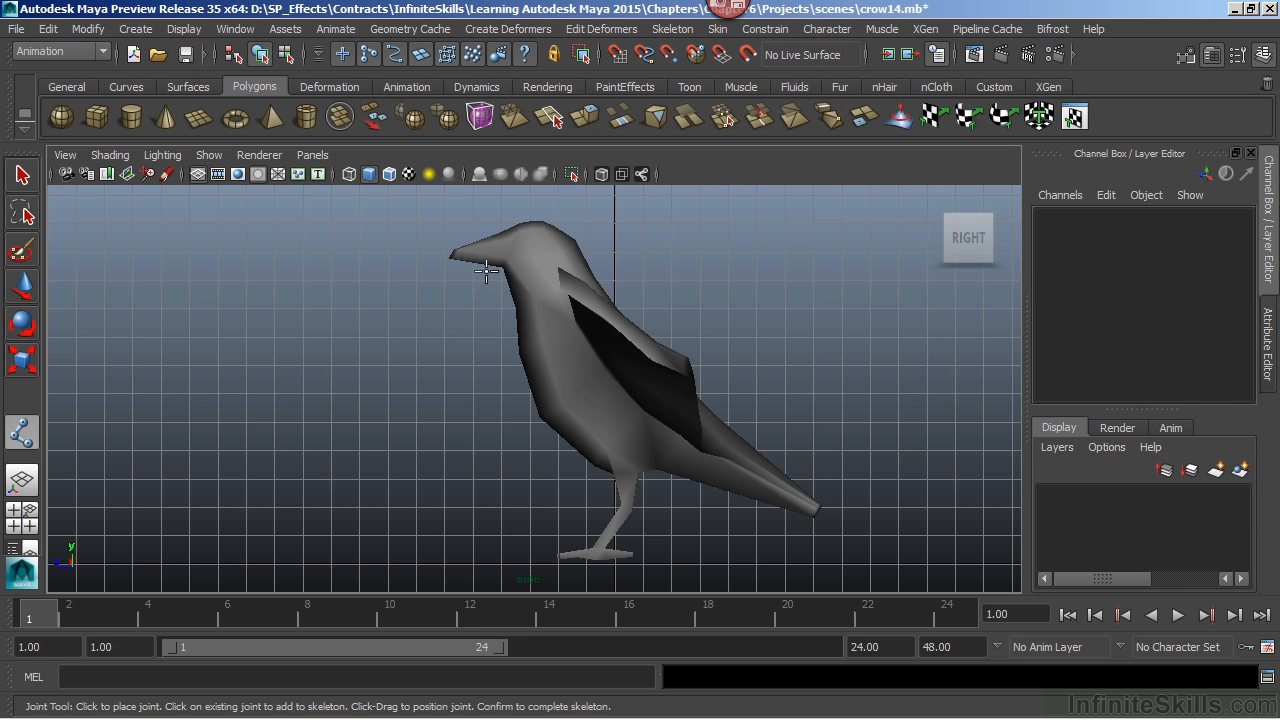
Place the root joint in the crow's lower body just above the legs and turn on X-ray display of joints
{"action": "middle_click_drag", "start_coordinate": [537, 403], "coordinate": [517, 373], "text": "alt"}
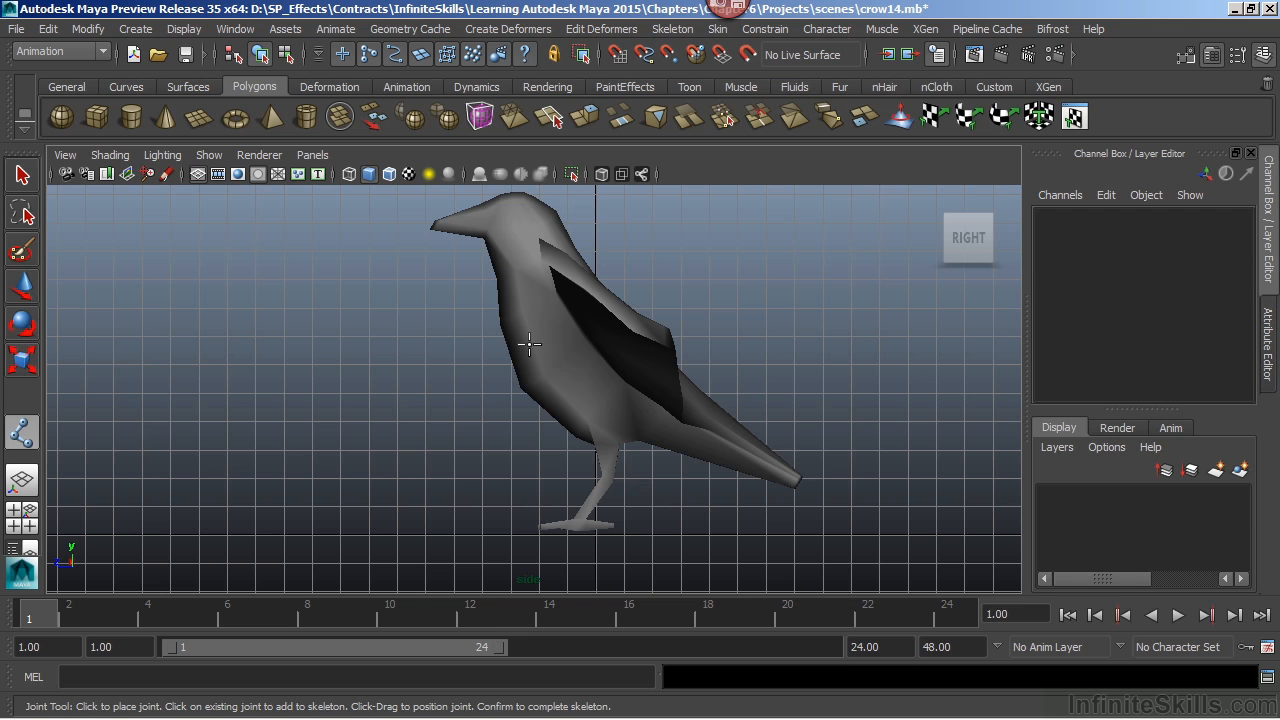
{"action": "left_click", "coordinate": [600, 414]}
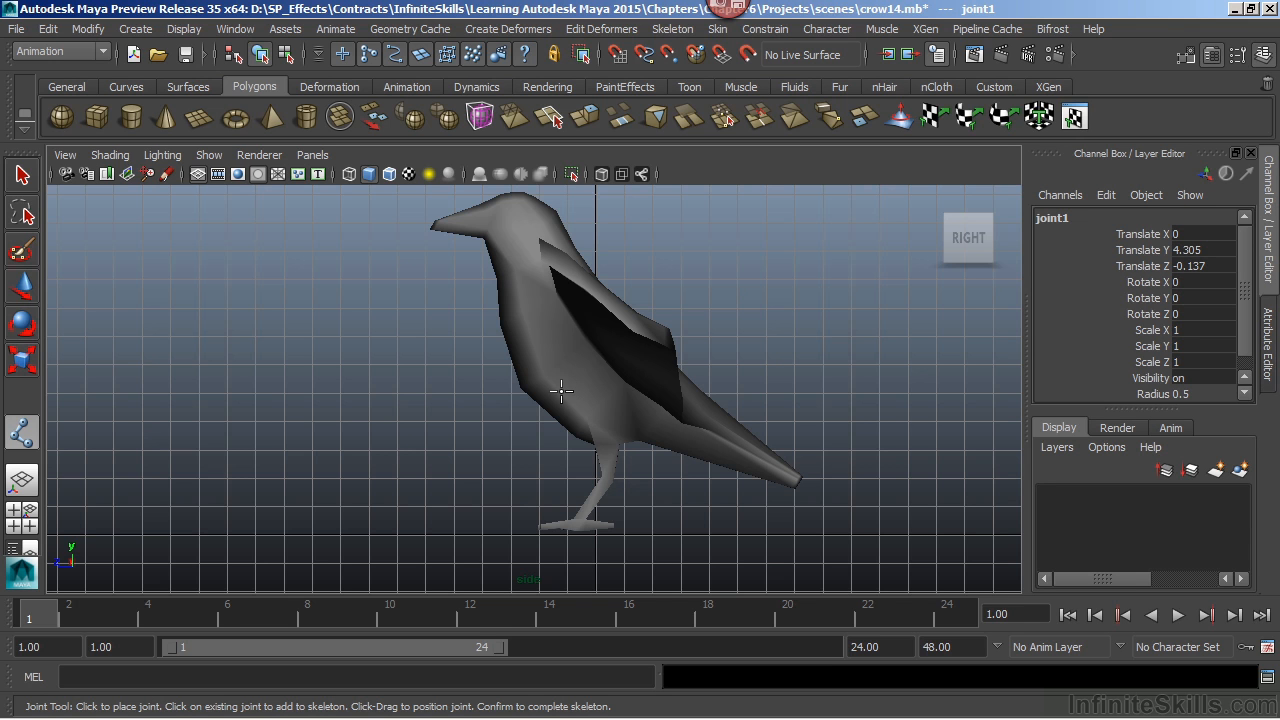
{"action": "left_click", "coordinate": [642, 176]}
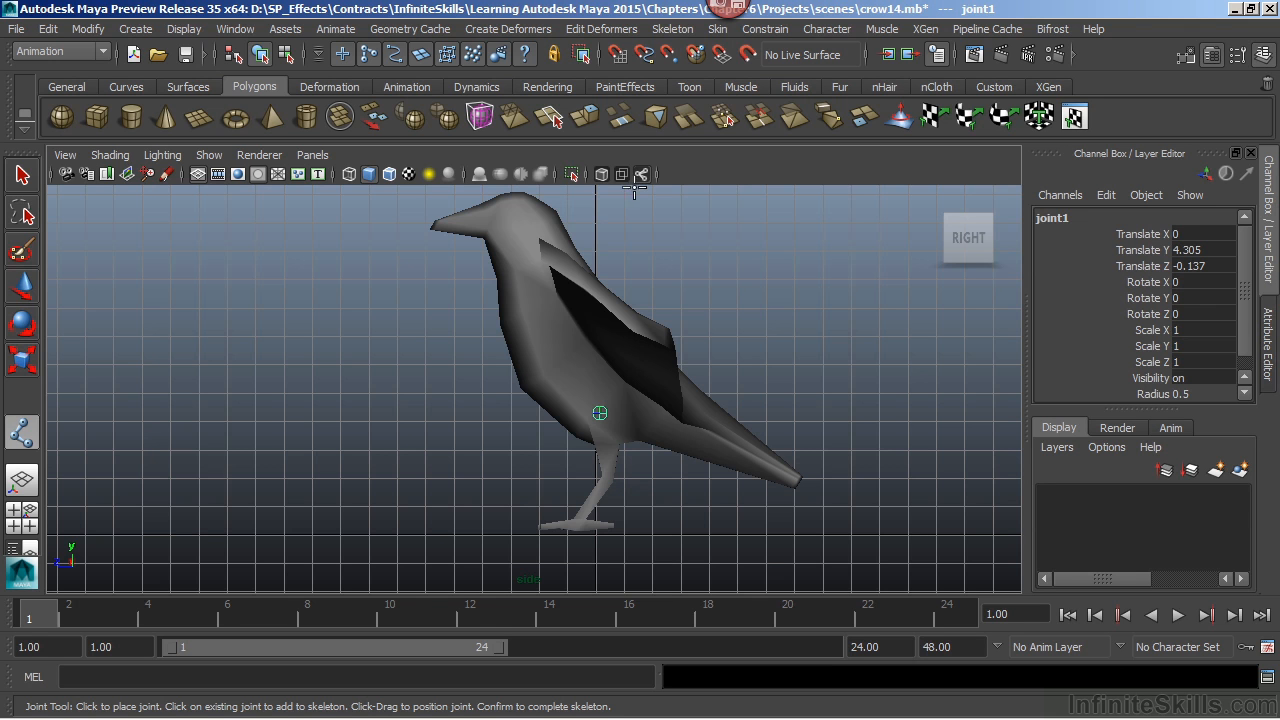
Extend the chain from the root with one joint in the belly and one at the base of the neck
{"action": "left_click", "coordinate": [552, 376]}
{"action": "left_click_drag", "start_coordinate": [552, 376], "coordinate": [548, 373]}
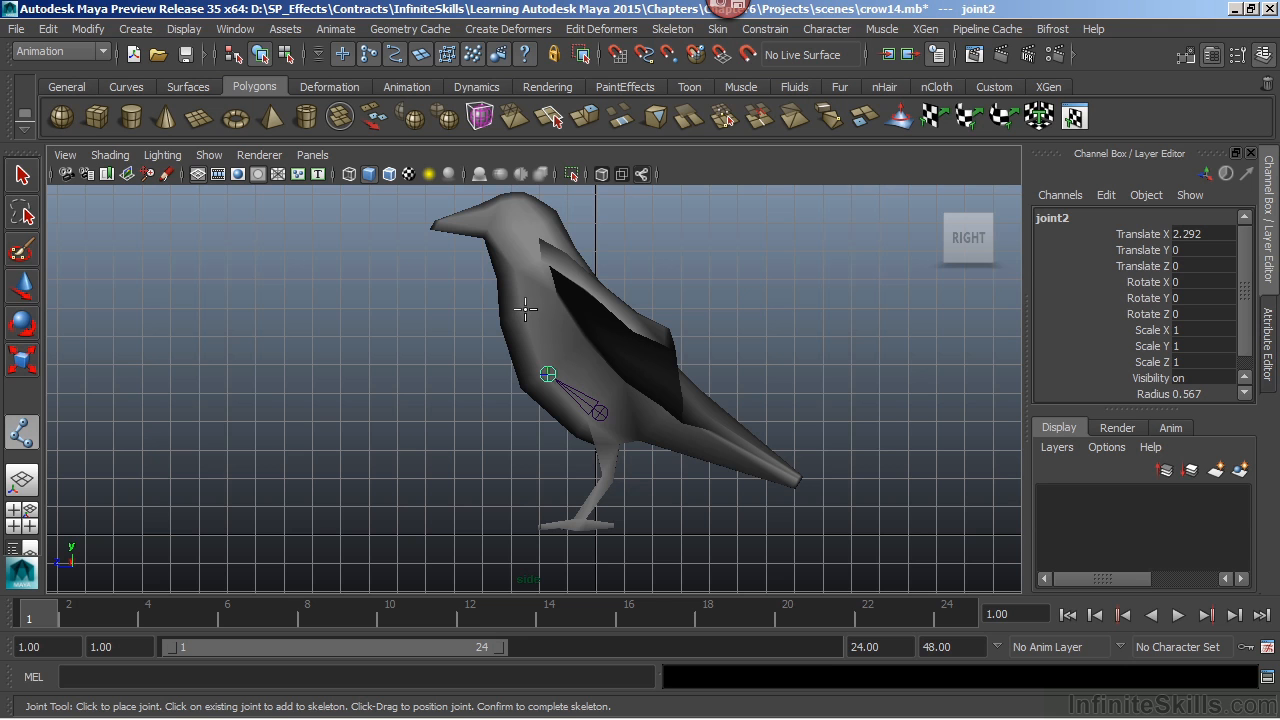
{"action": "mouse_move", "coordinate": [512, 272]}
{"action": "left_mouse_down"}
{"action": "mouse_move", "coordinate": [505, 304]}
{"action": "mouse_move", "coordinate": [514, 296]}
{"action": "mouse_move", "coordinate": [529, 321]}
{"action": "mouse_move", "coordinate": [504, 276]}
{"action": "mouse_move", "coordinate": [512, 291]}
{"action": "left_mouse_up"}
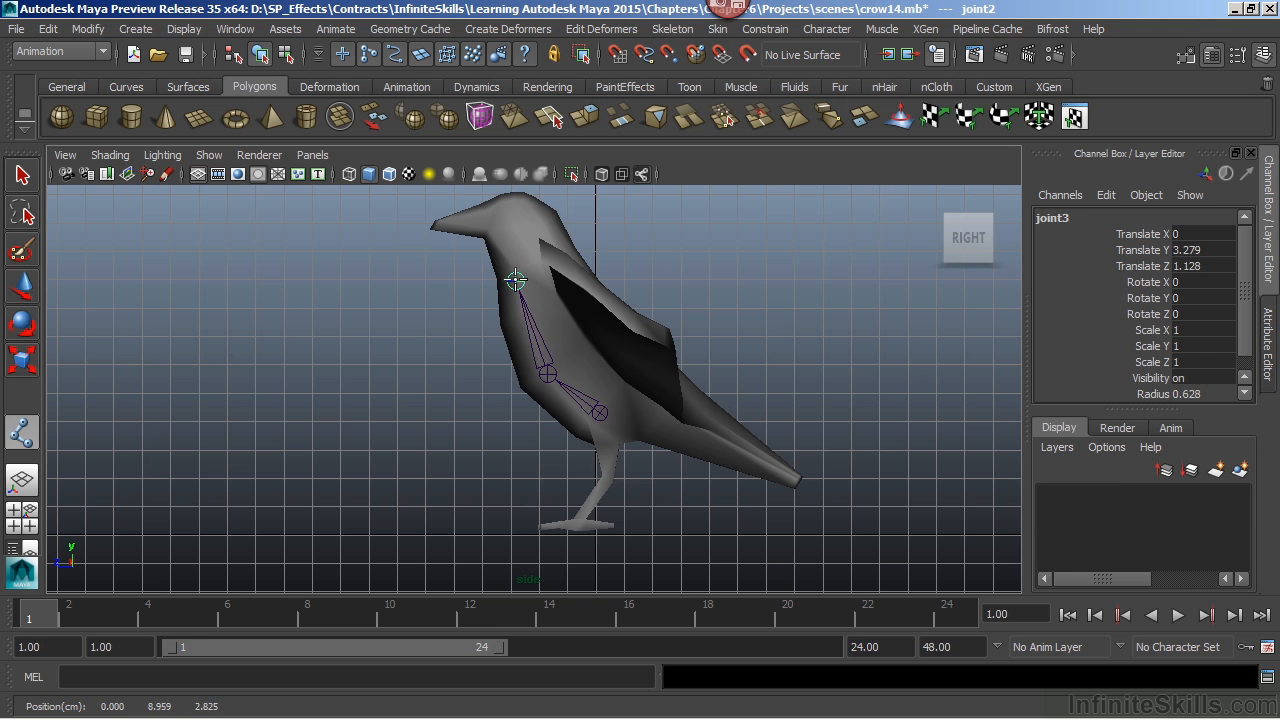
{"action": "left_click_drag", "start_coordinate": [513, 273], "coordinate": [513, 276]}
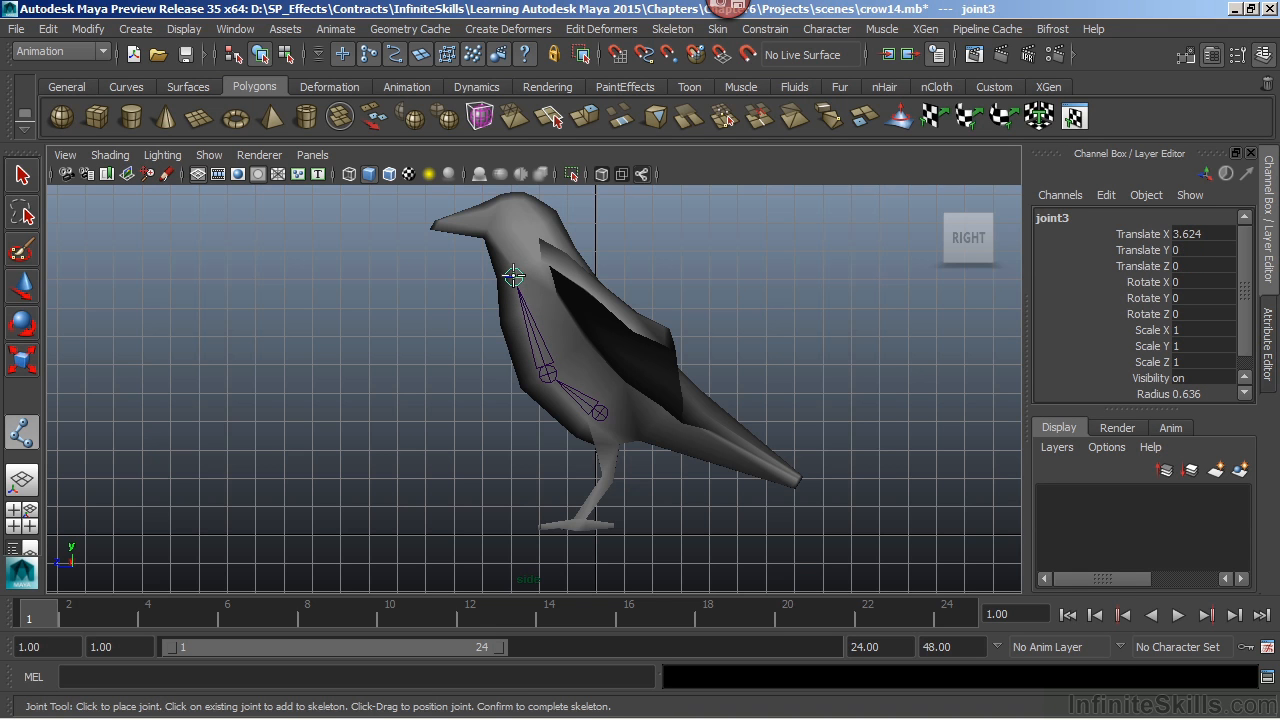
Finish the chain with a joint in the centre of the crow's head, undoing the extra joint placed beside it
{"action": "left_click", "coordinate": [511, 209]}
{"action": "left_click_drag", "start_coordinate": [511, 209], "coordinate": [530, 208]}
{"action": "key", "text": "ctrl+z"}
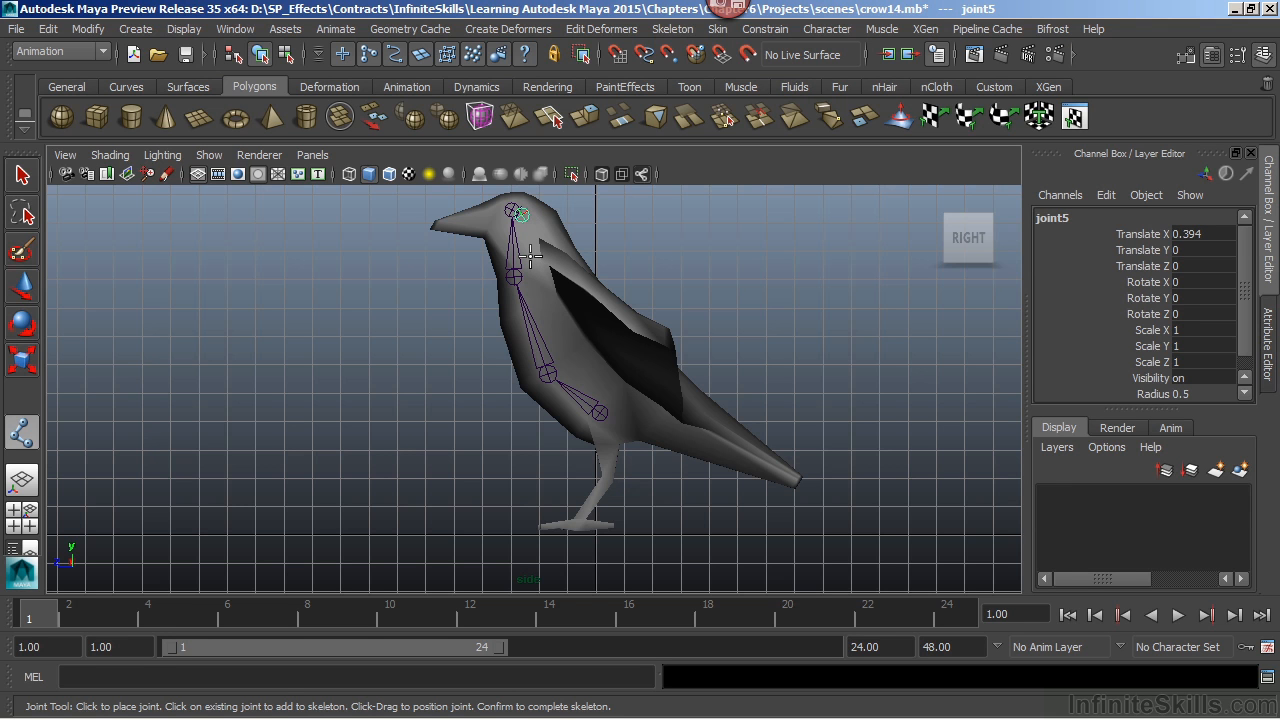
{"action": "key", "text": "ctrl+z"}
{"action": "mouse_move", "coordinate": [511, 210]}
{"action": "left_mouse_down"}
{"action": "mouse_move", "coordinate": [522, 205]}
{"action": "mouse_move", "coordinate": [498, 211]}
{"action": "mouse_move", "coordinate": [514, 207]}
{"action": "left_mouse_up"}
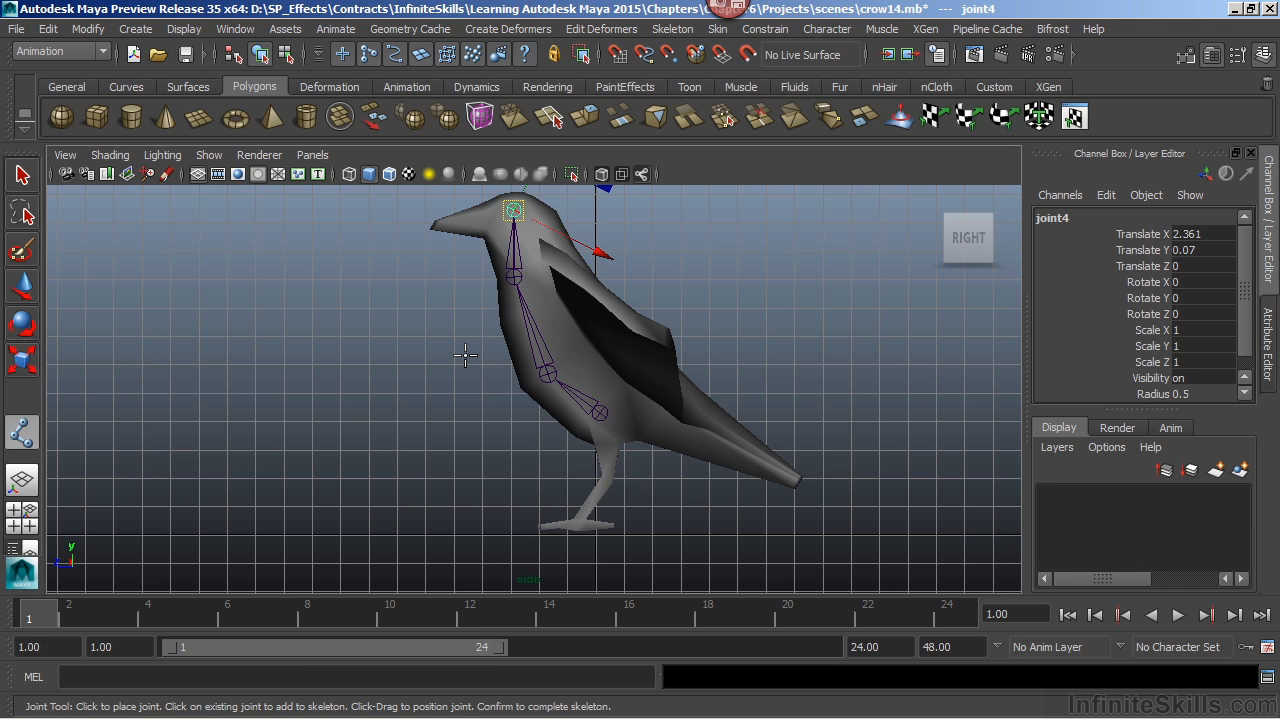
{"action": "key", "text": "q"}
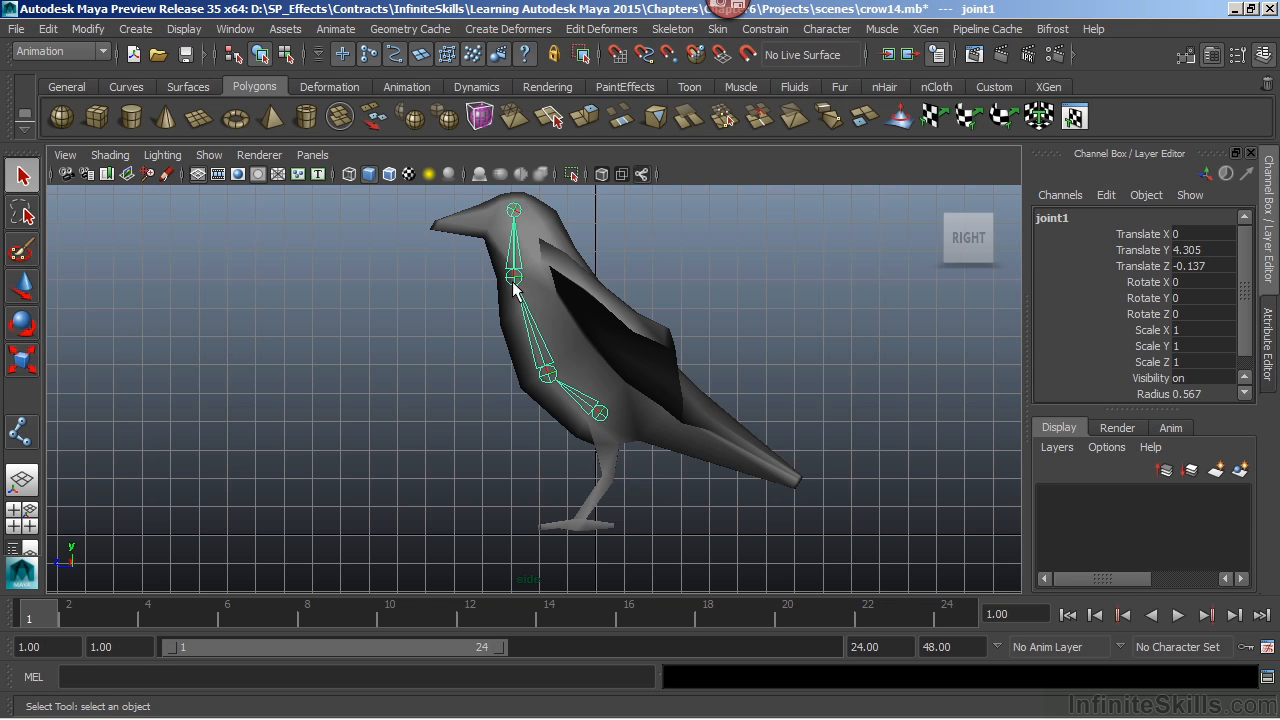
Activate the Move tool on the head joint, with point snapping on and movement limited to the Z axis
{"action": "left_click", "coordinate": [515, 211]}
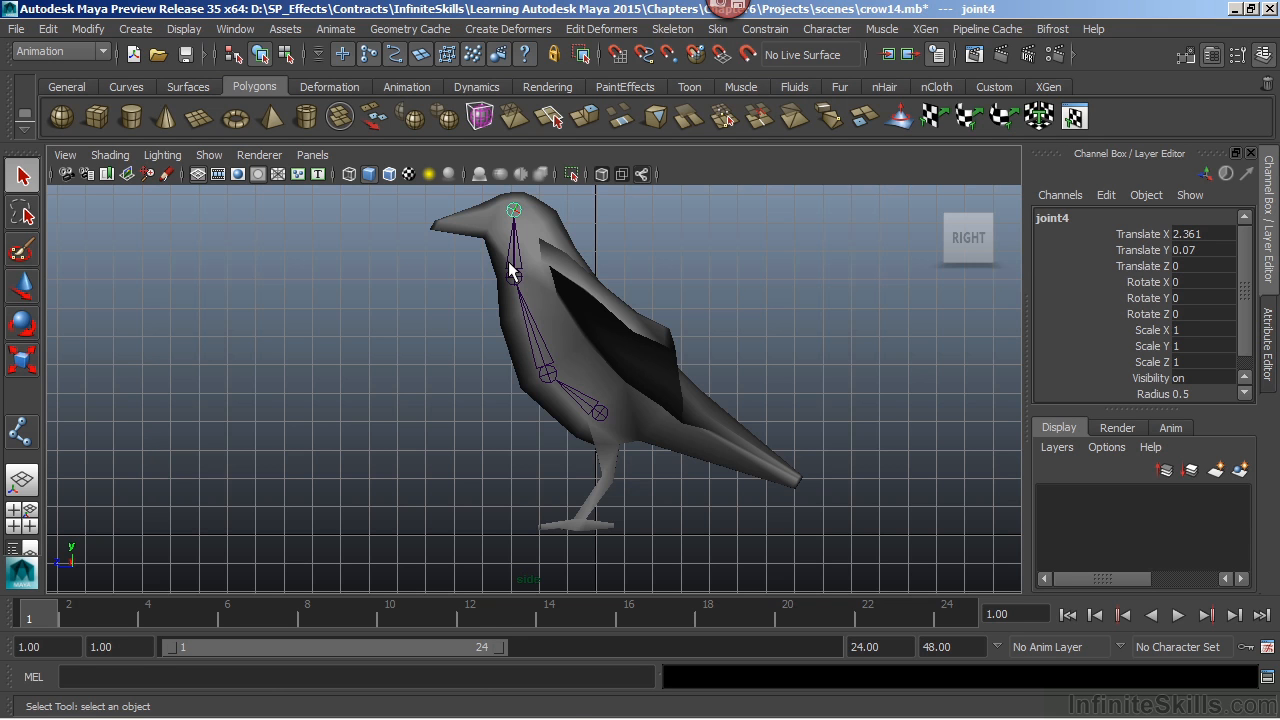
{"action": "key", "text": "w"}
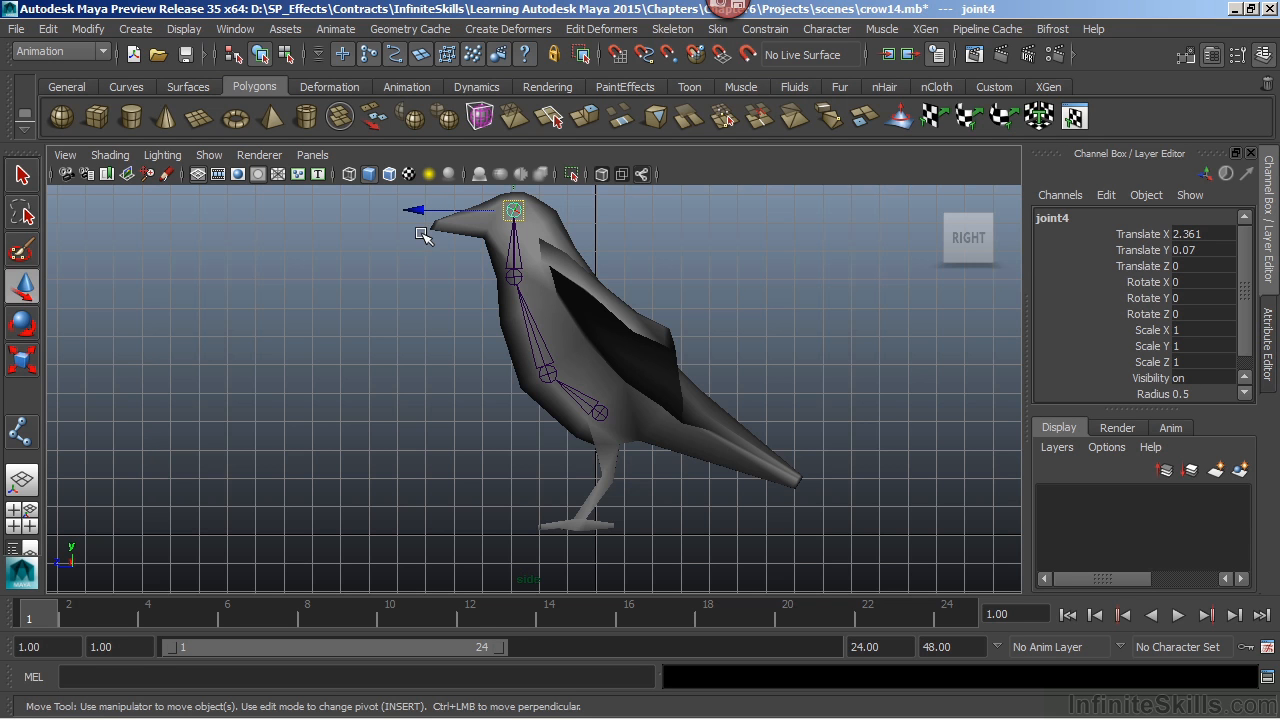
{"action": "left_click", "coordinate": [672, 56]}
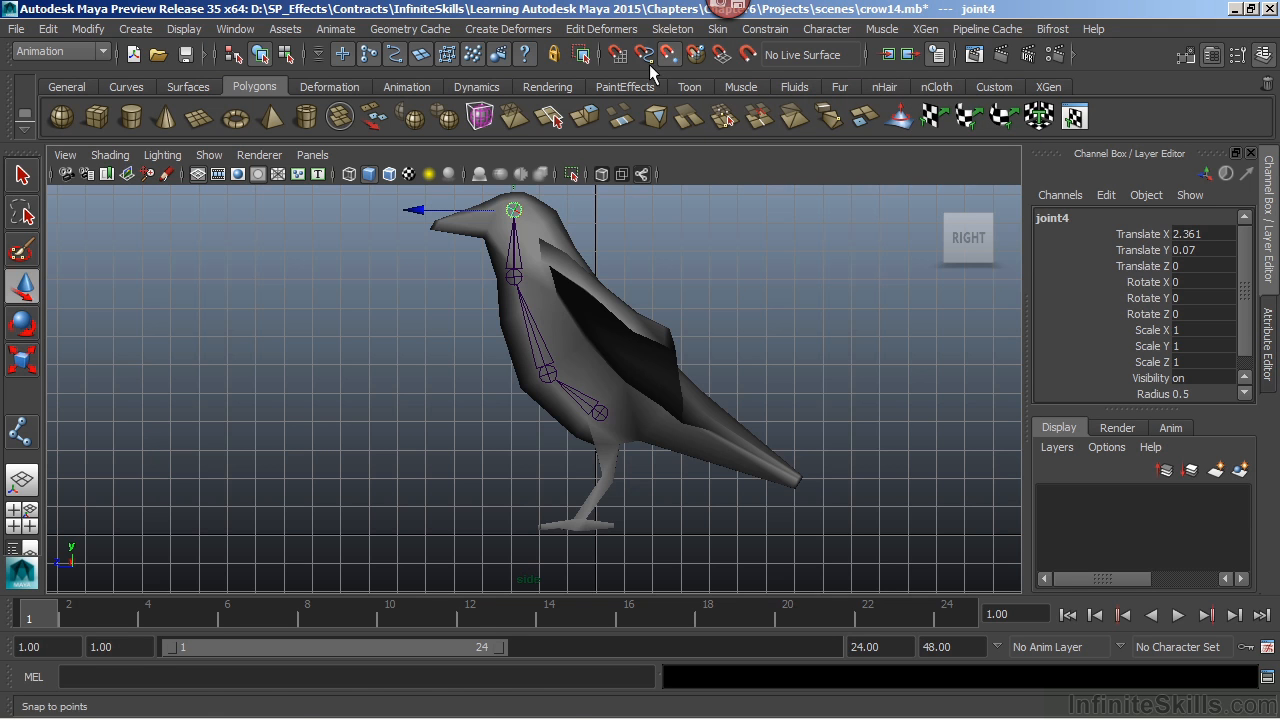
{"action": "left_click", "coordinate": [417, 211]}
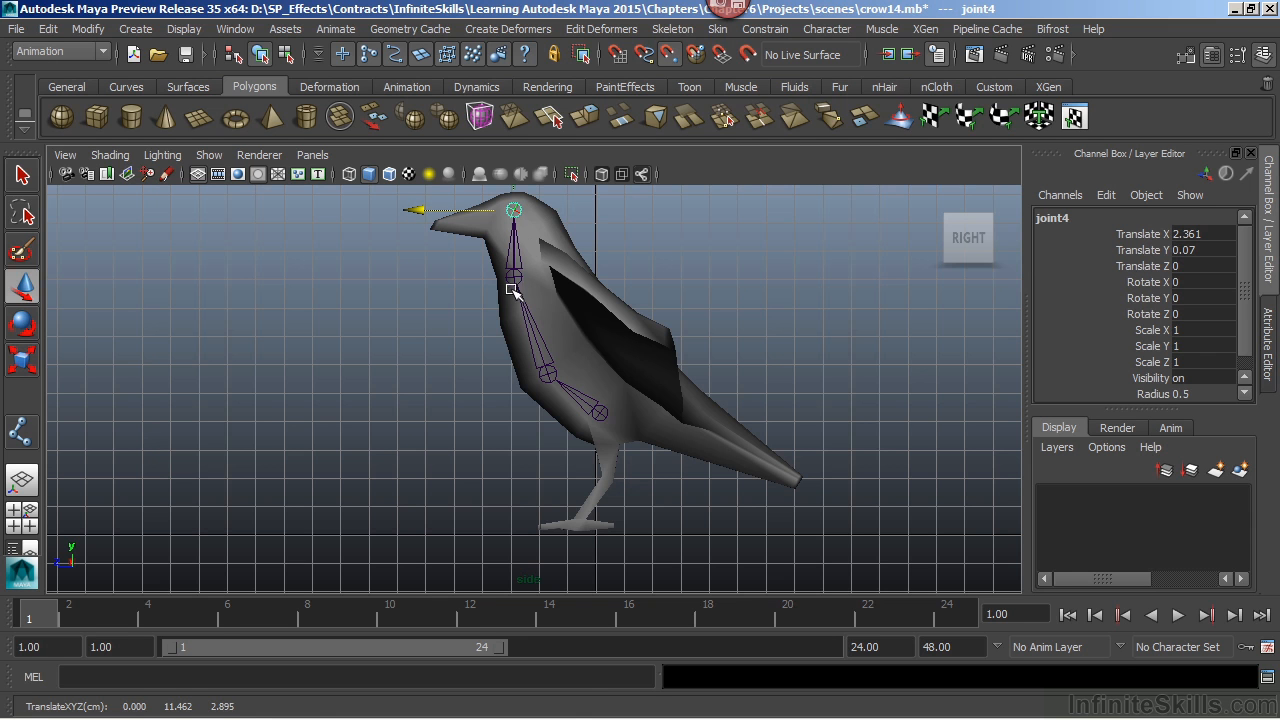
{"action": "middle_click_drag", "start_coordinate": [443, 294], "coordinate": [497, 344], "text": "alt"}
{"action": "middle_click_drag", "start_coordinate": [562, 260], "coordinate": [568, 325]}
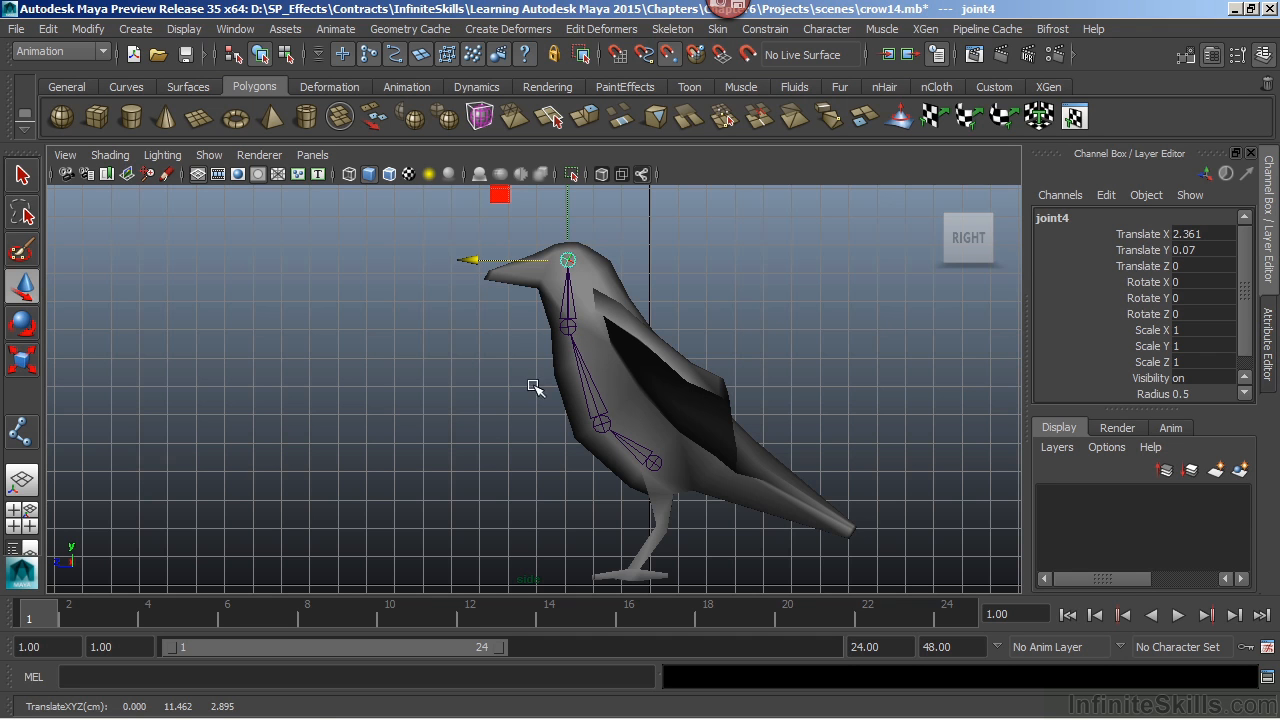
{"action": "middle_click_drag", "start_coordinate": [480, 374], "coordinate": [474, 367], "text": "alt"}
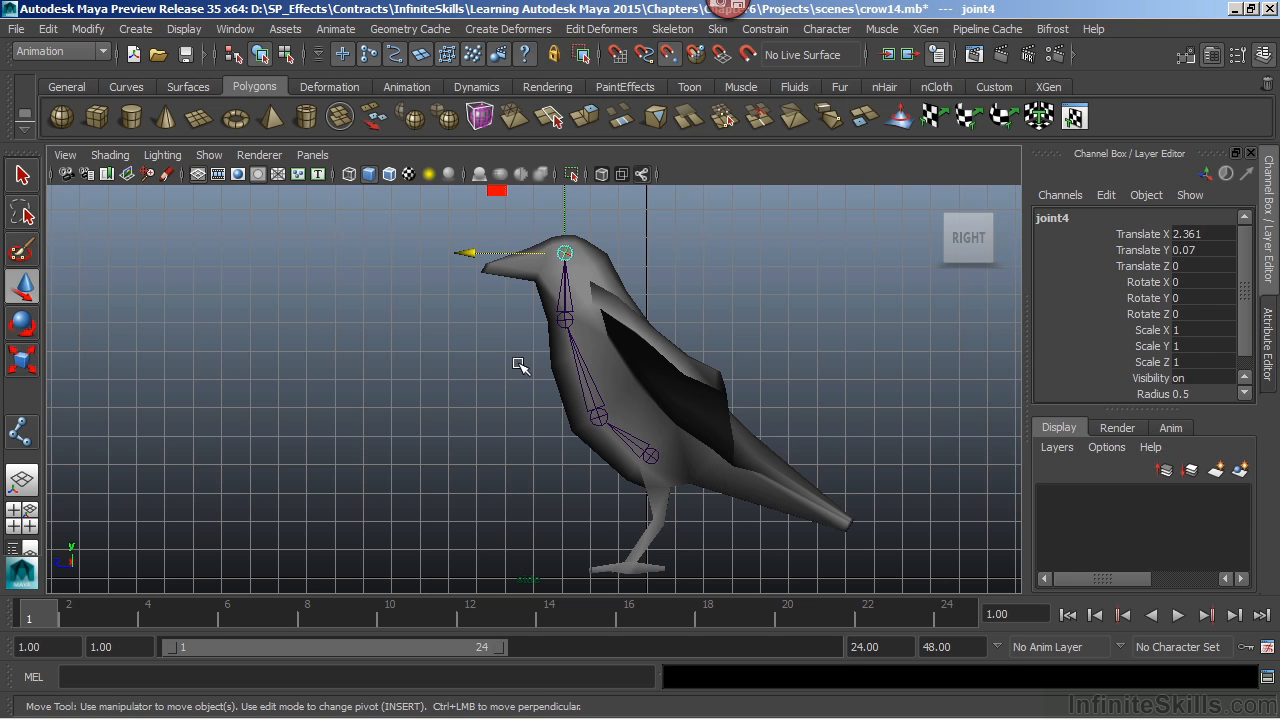
{"action": "middle_click_drag", "start_coordinate": [522, 412], "coordinate": [480, 376], "text": "alt"}
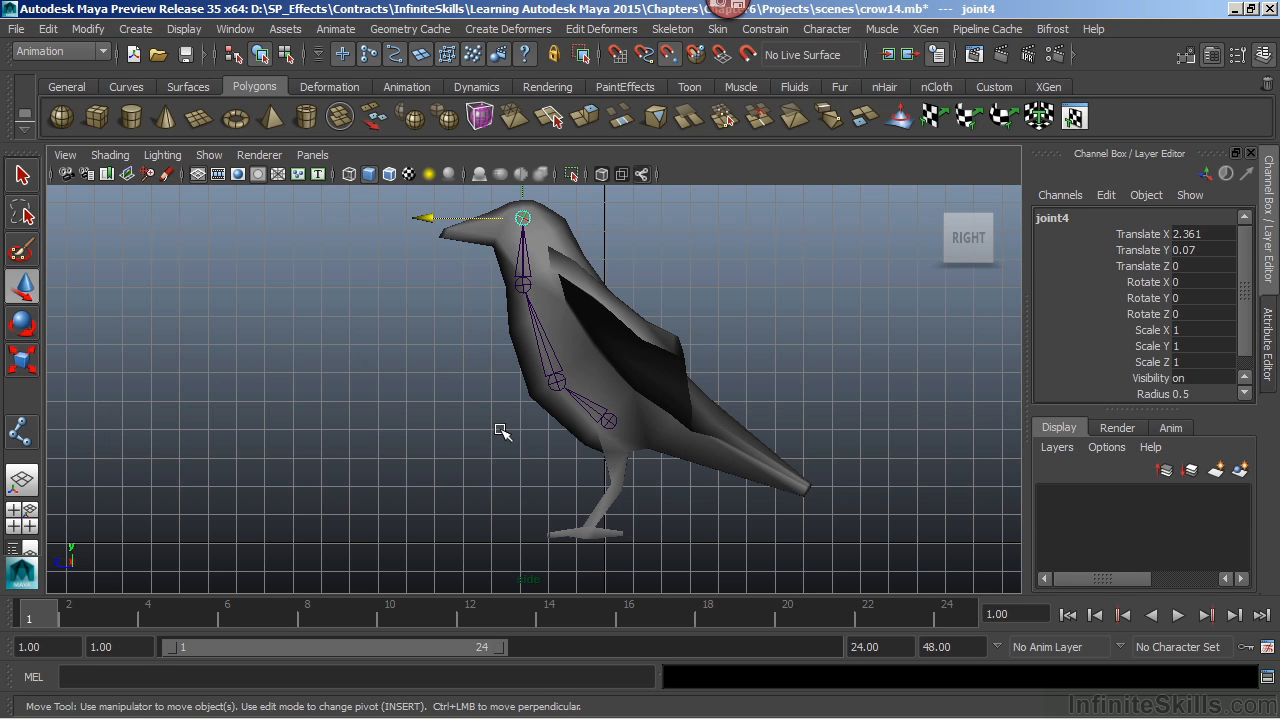
Walk the selection up the joint chain from the head to the root and back down to the neck joint
{"action": "key", "text": "Up"}
{"action": "key", "text": "Up"}
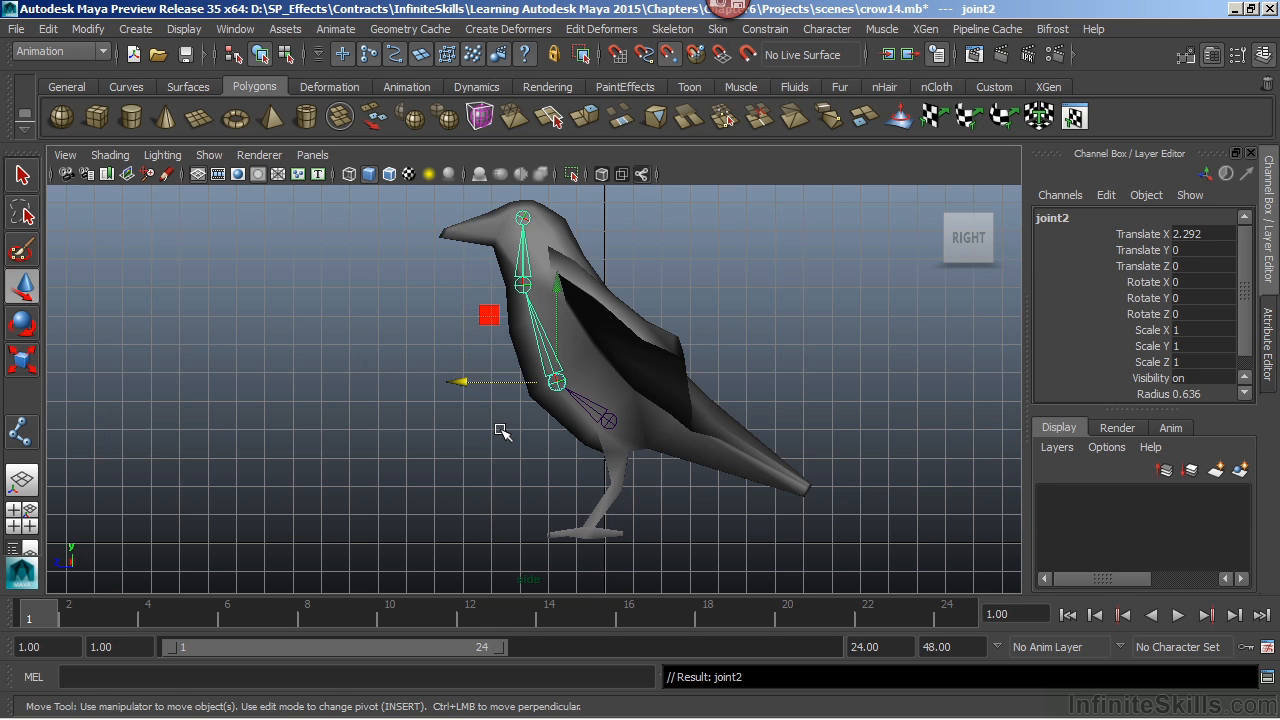
{"action": "key", "text": "Up"}
{"action": "key", "text": "Down"}
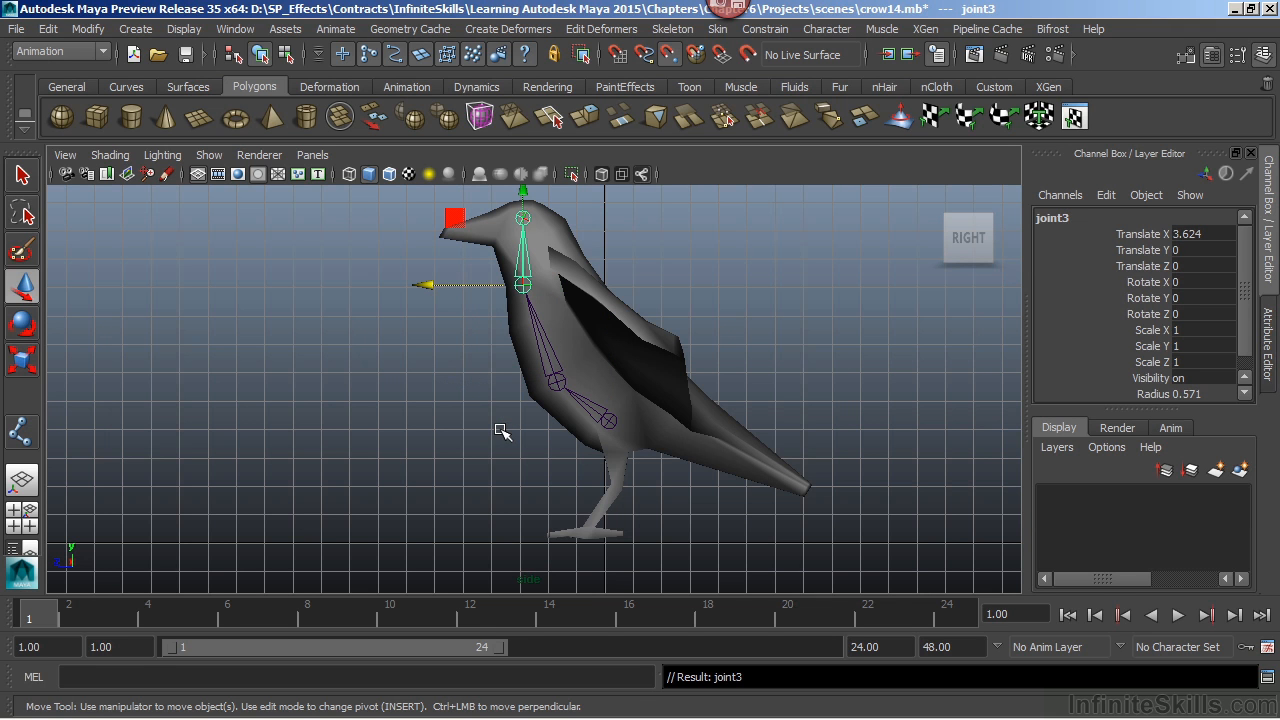
Show the whole crow shaded in a full-size front view with X-ray joints on, and clear the selection
{"action": "key", "text": "space"}
{"action": "scroll", "coordinate": [354, 551], "scroll_direction": "up", "scroll_amount": 5}
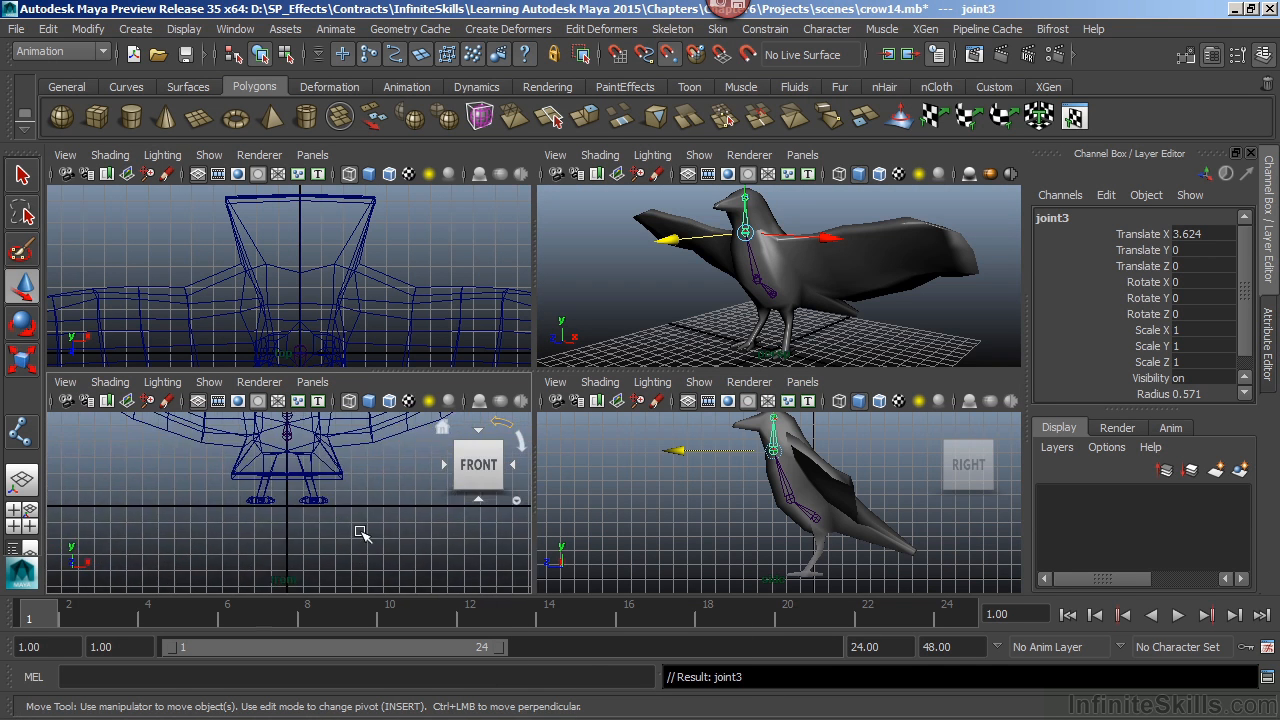
{"action": "key", "text": "space"}
{"action": "key", "text": "5"}
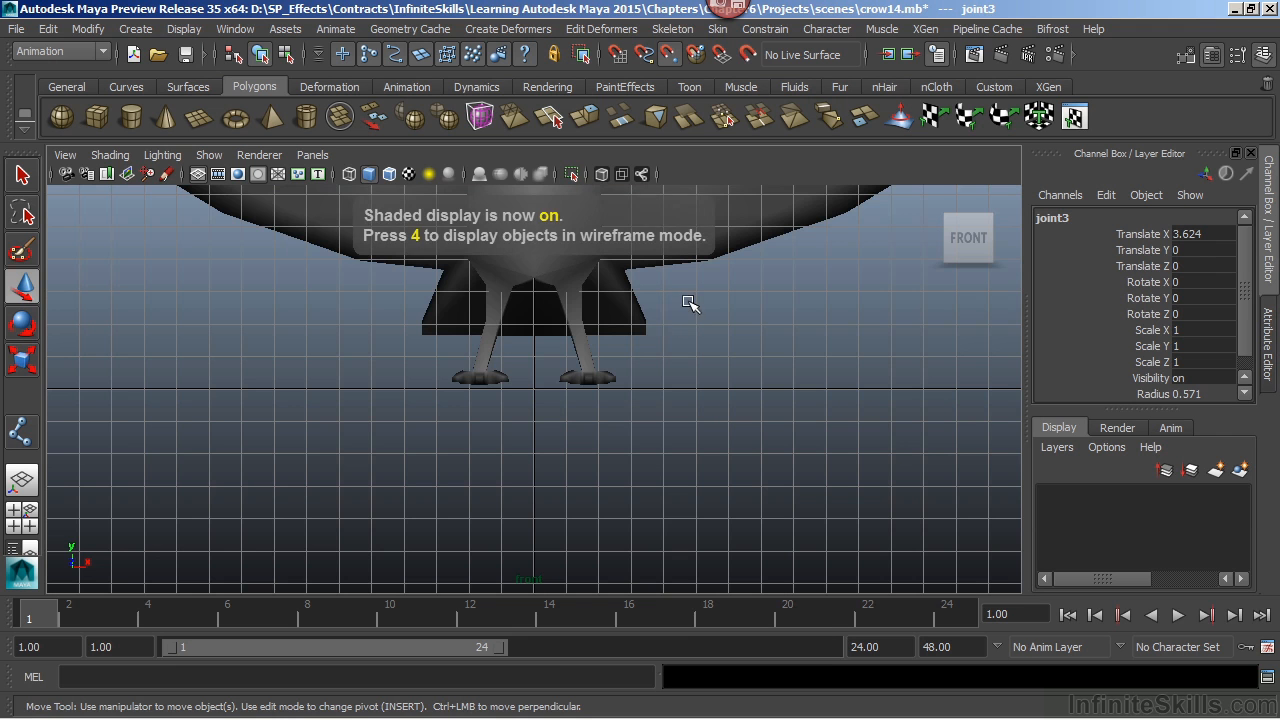
{"action": "mouse_move", "coordinate": [690, 306]}
{"action": "middle_mouse_down", "text": "alt"}
{"action": "mouse_move", "coordinate": [701, 386]}
{"action": "mouse_move", "coordinate": [691, 497]}
{"action": "mouse_move", "coordinate": [683, 481]}
{"action": "middle_mouse_up", "text": "alt"}
{"action": "right_click_drag", "start_coordinate": [709, 420], "coordinate": [651, 431], "text": "alt"}
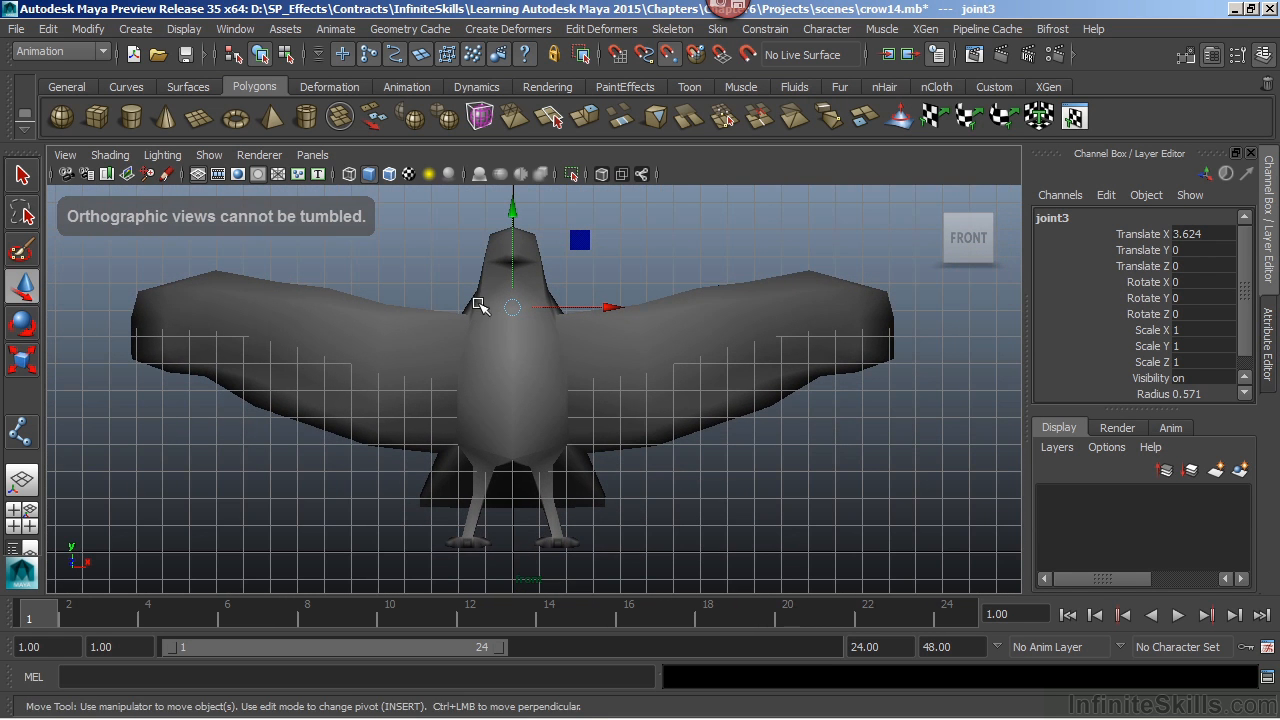
{"action": "left_click", "coordinate": [642, 174]}
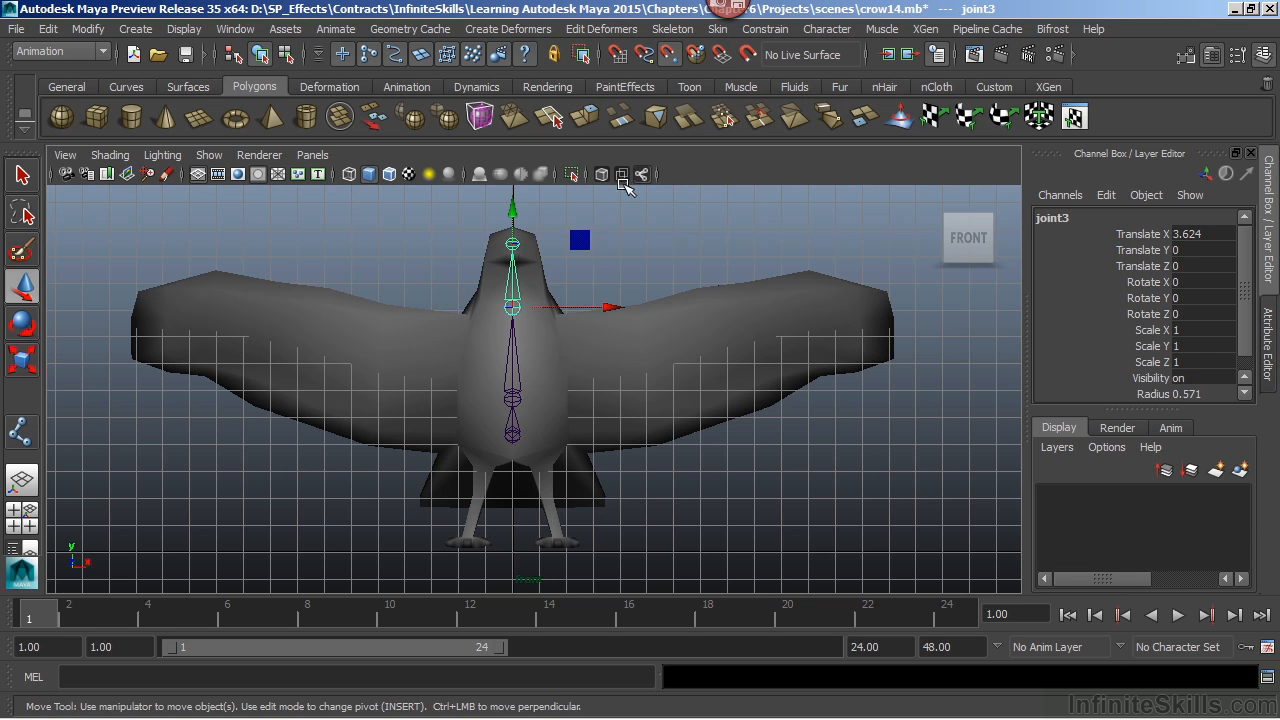
{"action": "middle_click_drag", "start_coordinate": [632, 260], "coordinate": [678, 261], "text": "alt"}
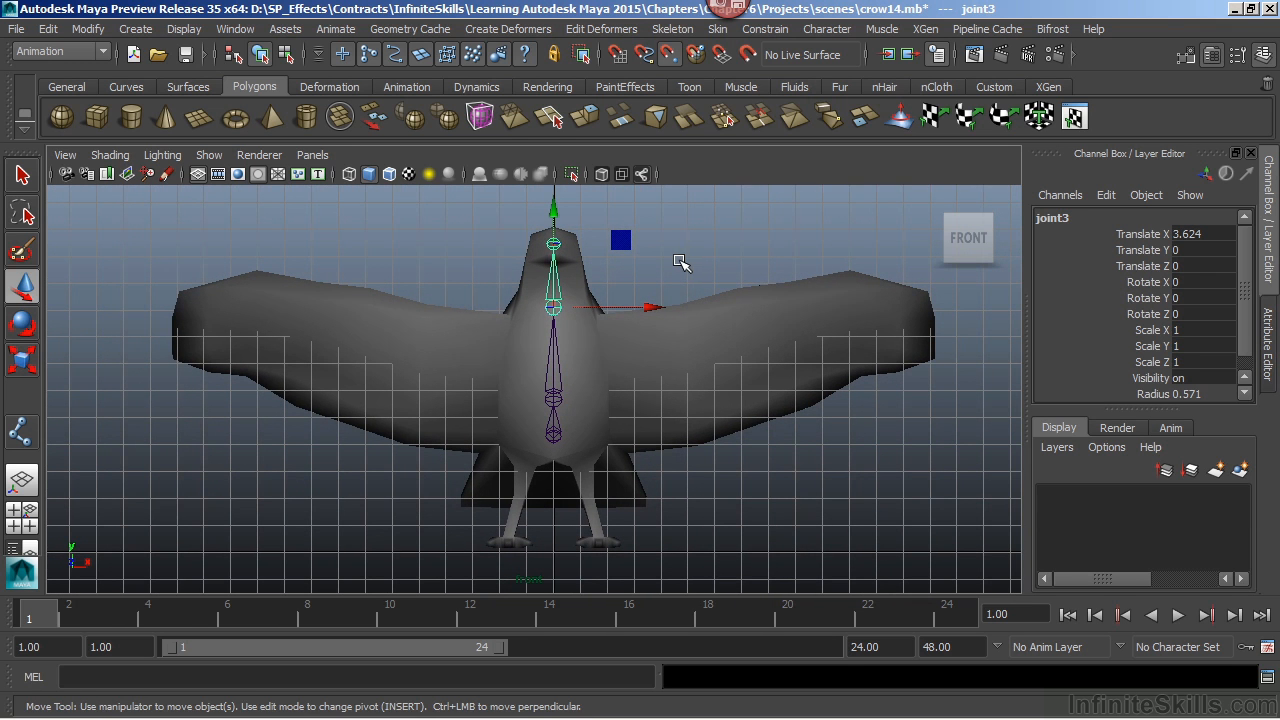
{"action": "left_click", "coordinate": [690, 242]}
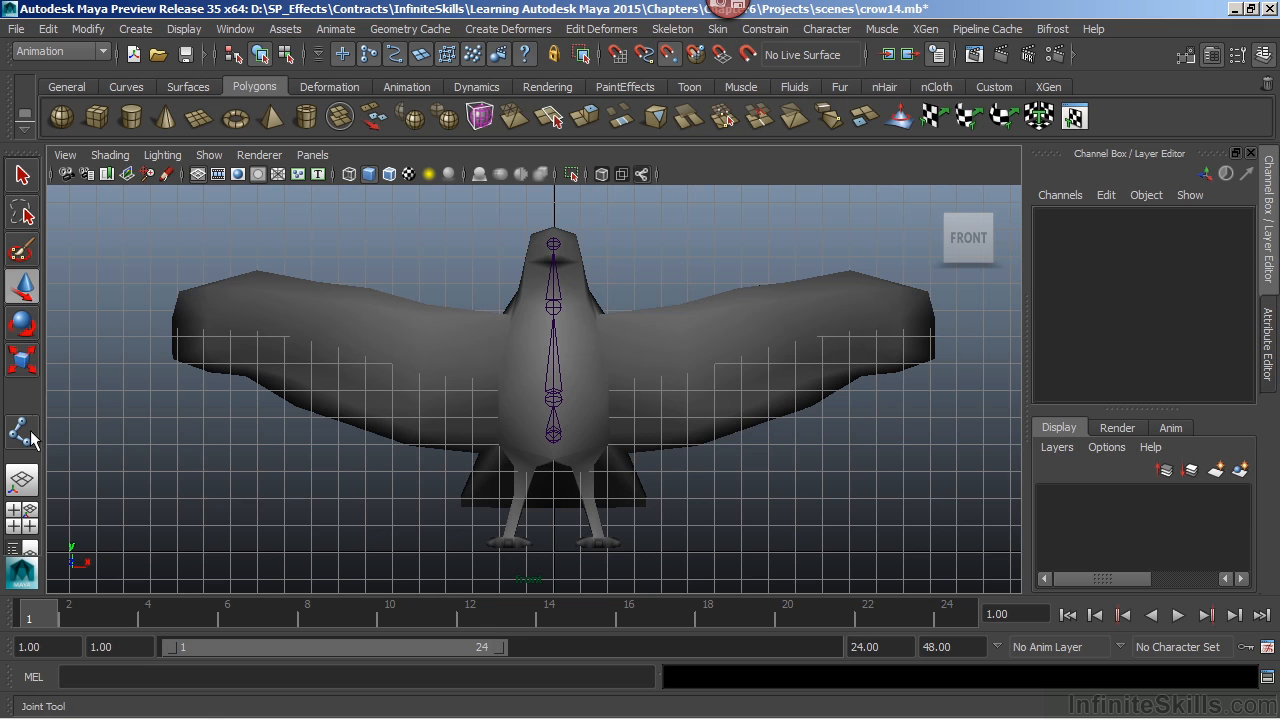
Set the Joint Tool's symmetry to X-Axis and overlay wireframe on the shaded front view
{"action": "left_click", "coordinate": [667, 30]}
{"action": "left_click", "coordinate": [668, 5]}
{"action": "double_click", "coordinate": [21, 433]}
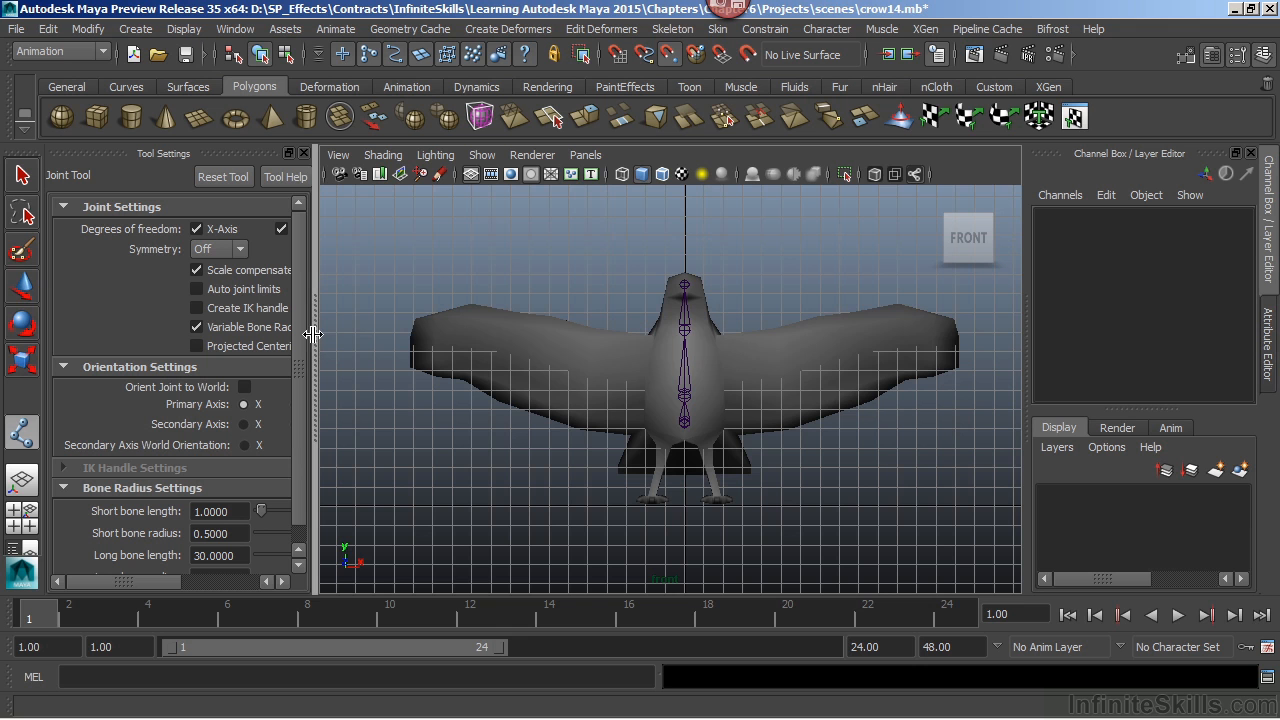
{"action": "left_click_drag", "start_coordinate": [314, 335], "coordinate": [454, 333]}
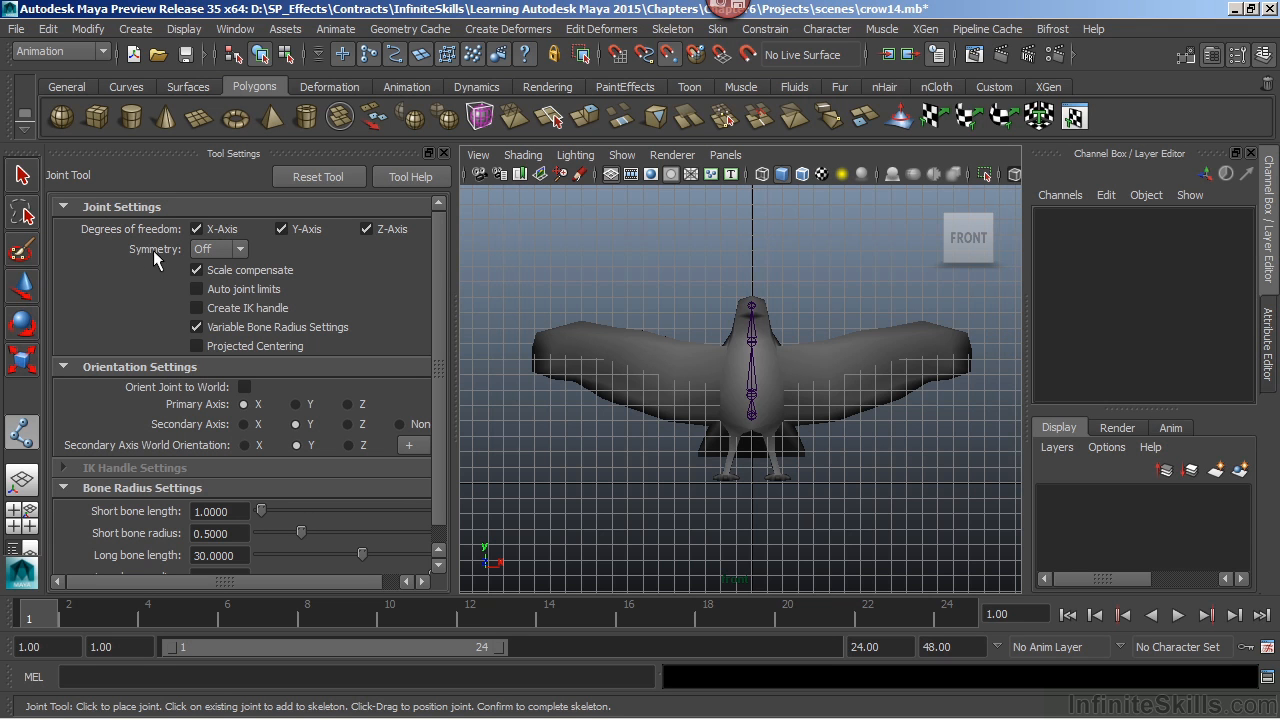
{"action": "left_click", "coordinate": [210, 249]}
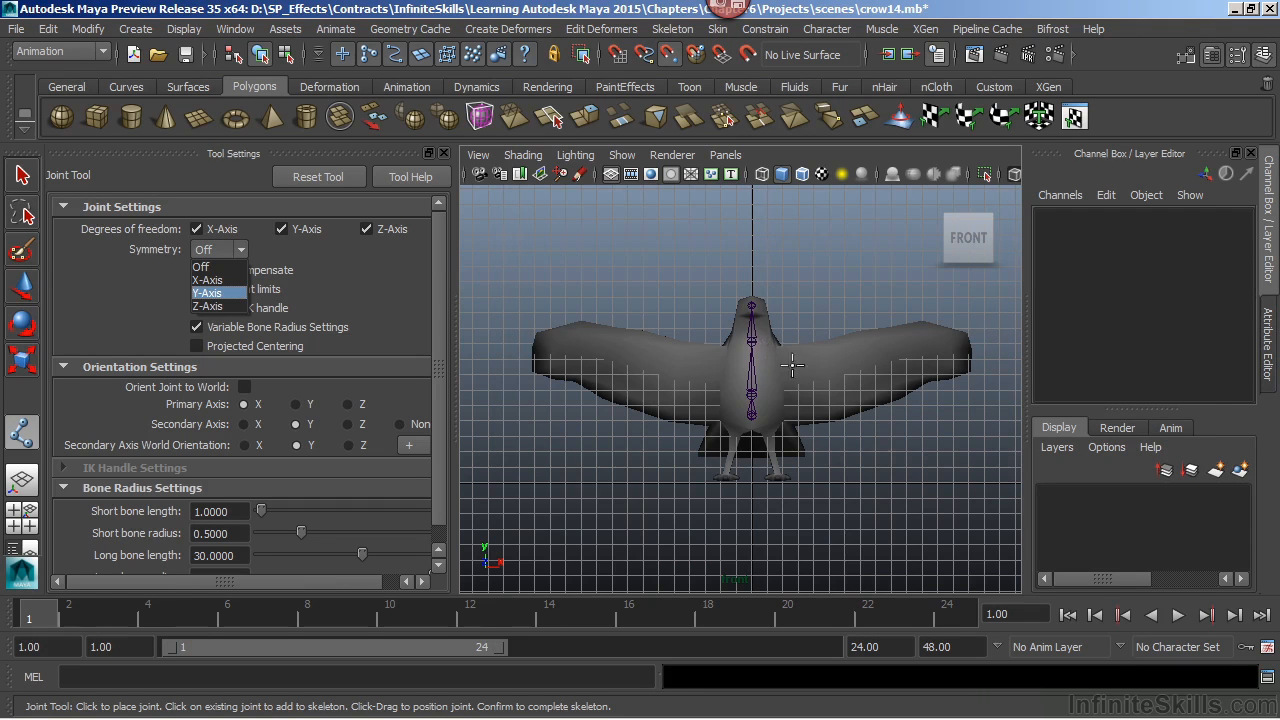
{"action": "left_click", "coordinate": [215, 283]}
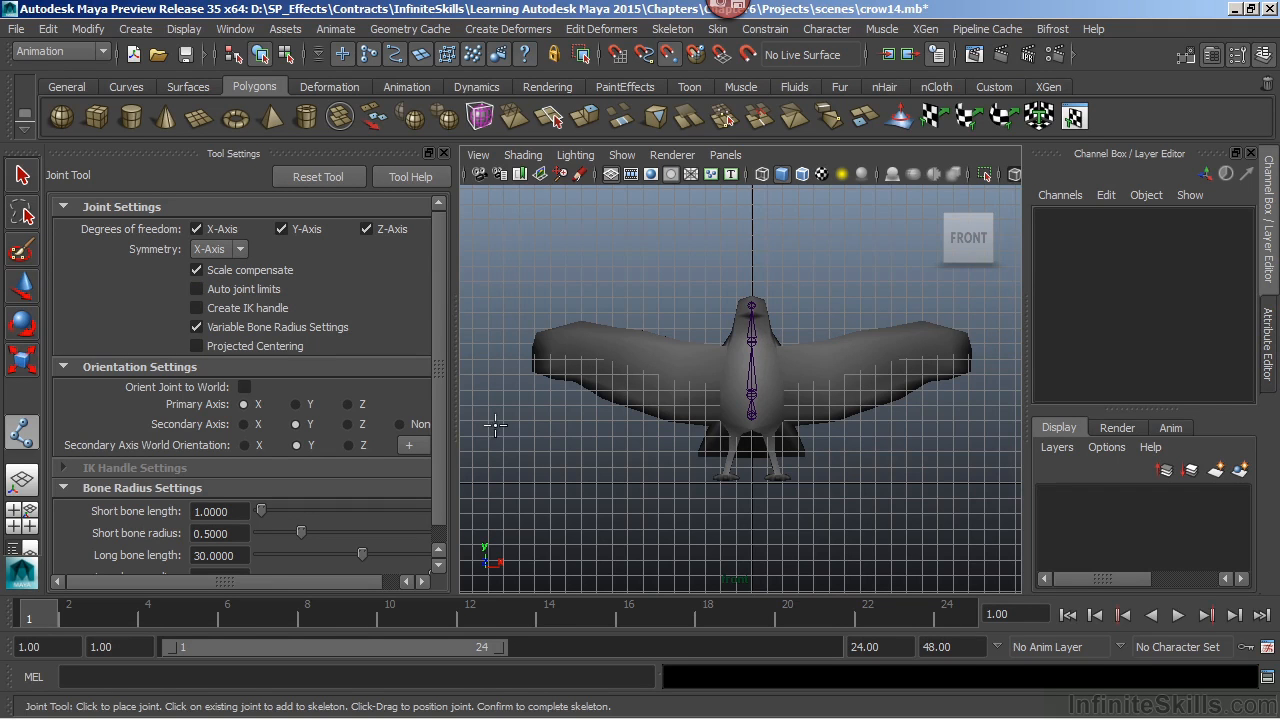
{"action": "left_click", "coordinate": [443, 153]}
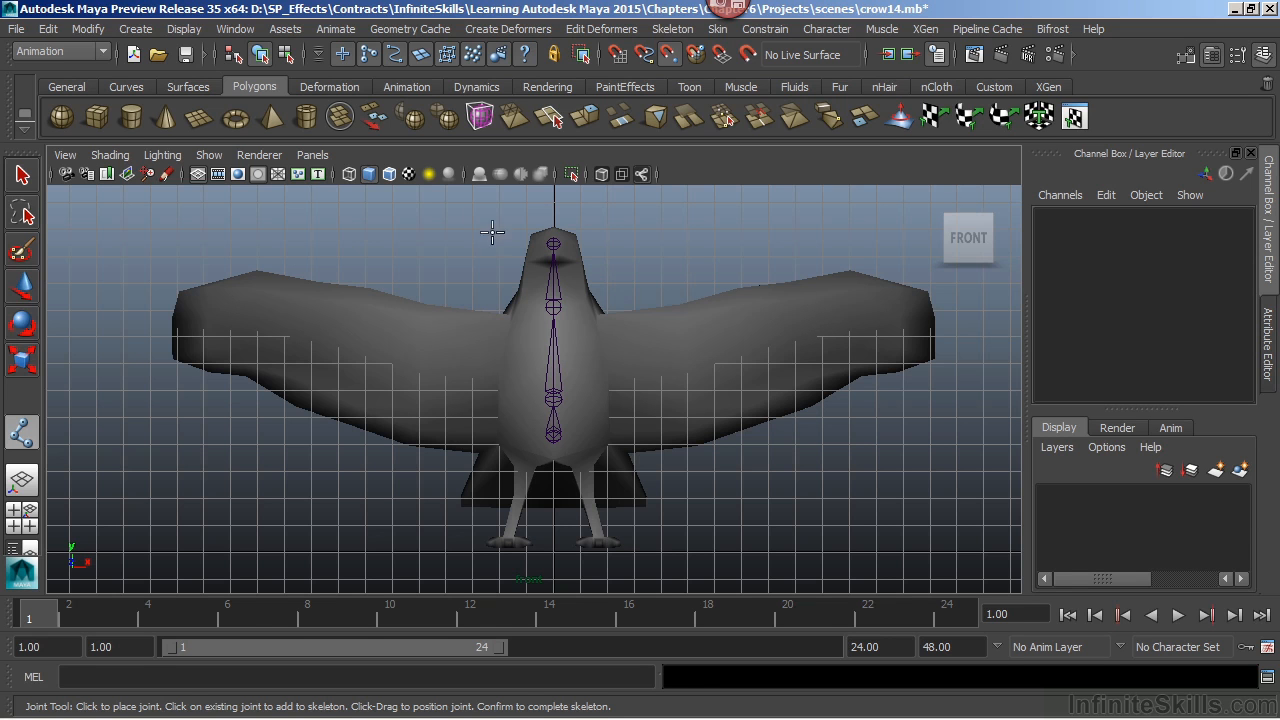
{"action": "left_click", "coordinate": [390, 175]}
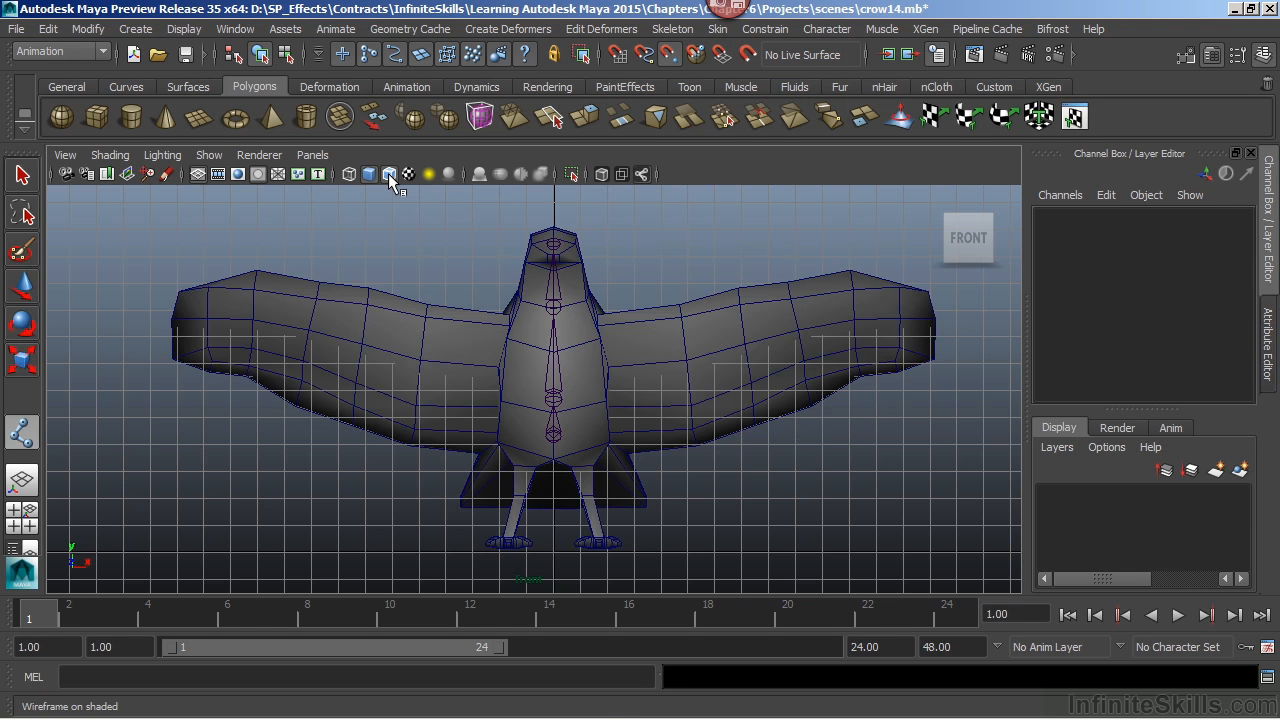
With Snap to Projected Center on, place a symmetrical chain of seven joints along the crow's left wing, from the body to the wingtip
{"action": "middle_click_drag", "start_coordinate": [486, 473], "coordinate": [483, 462], "text": "alt"}
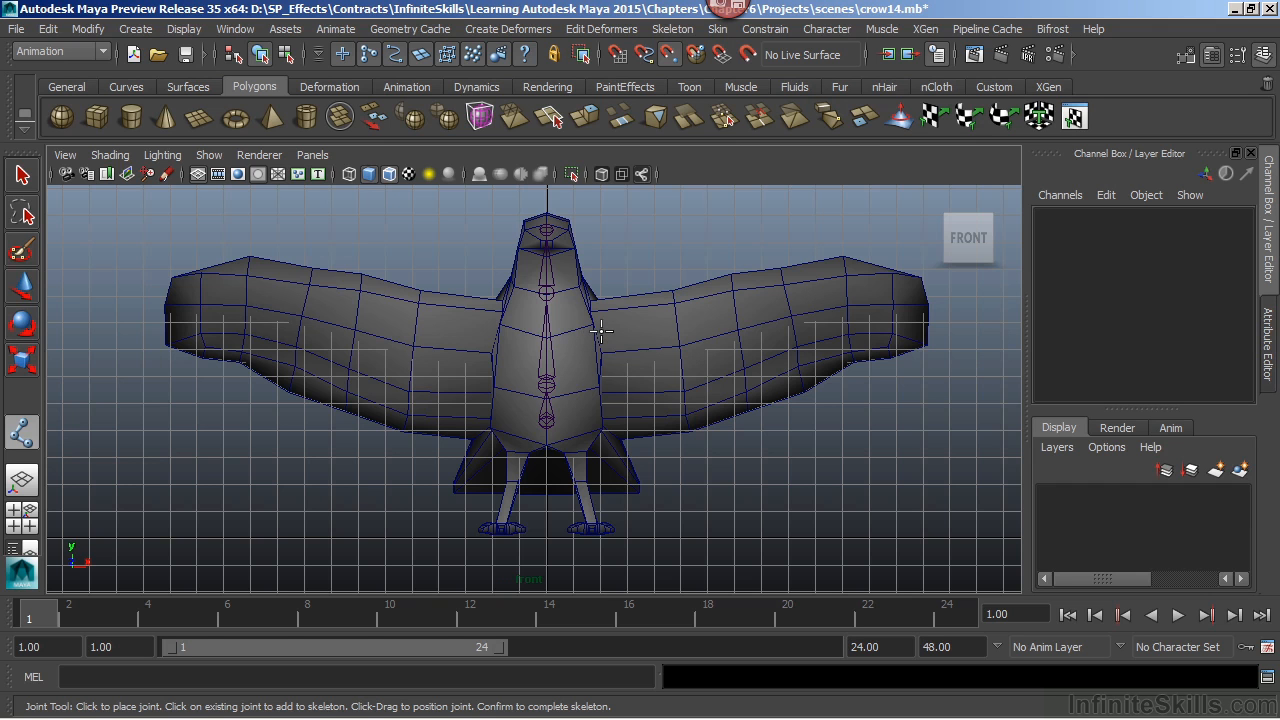
{"action": "left_click", "coordinate": [697, 53]}
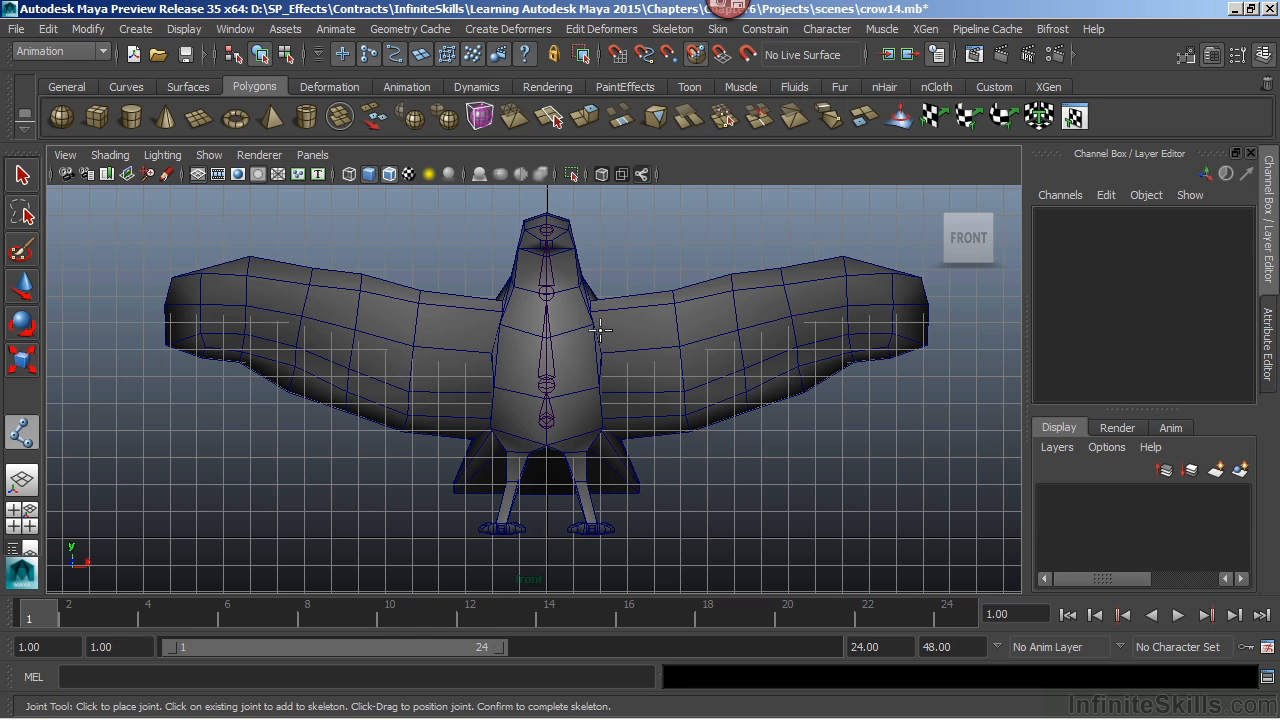
{"action": "left_click", "coordinate": [600, 330]}
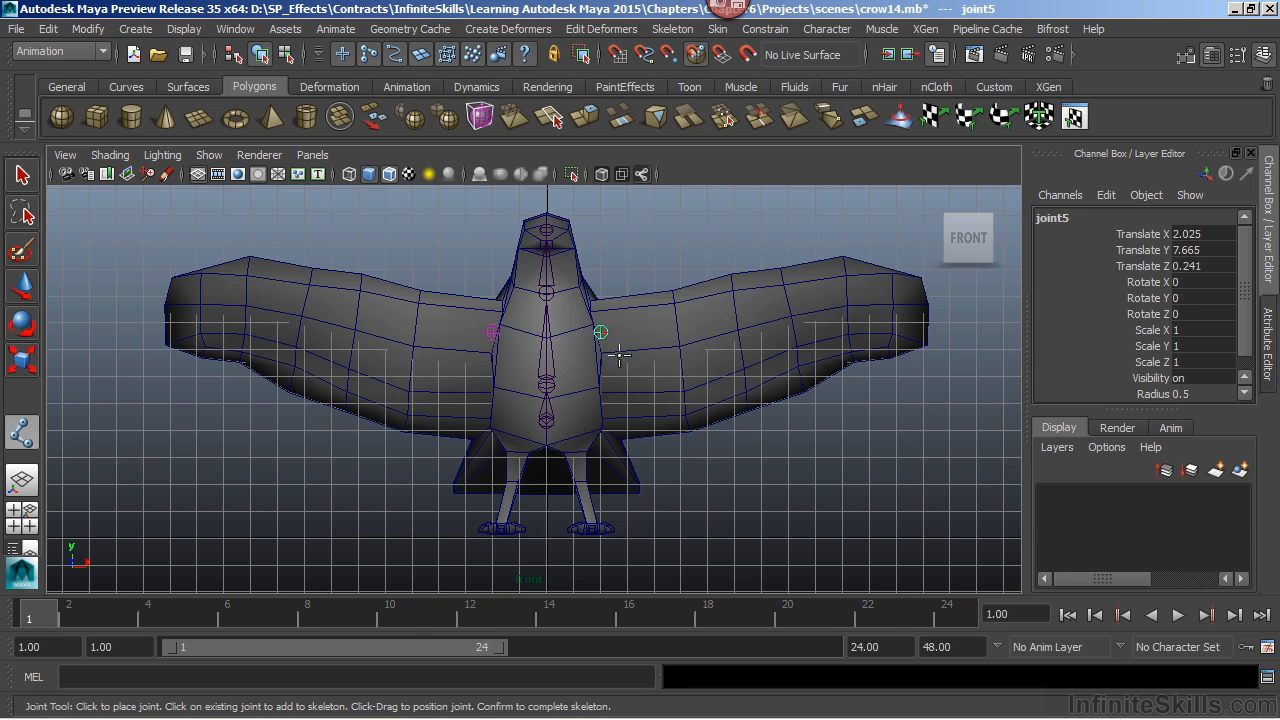
{"action": "left_click", "coordinate": [677, 322]}
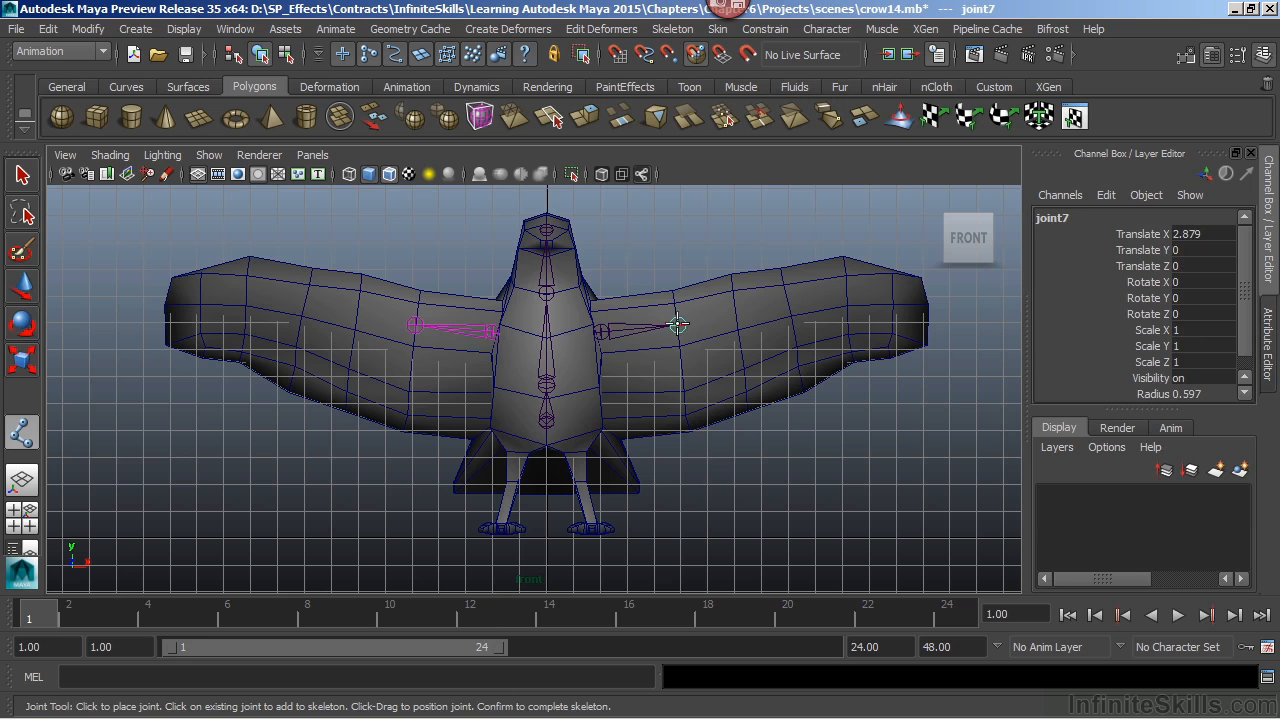
{"action": "left_click", "coordinate": [735, 311]}
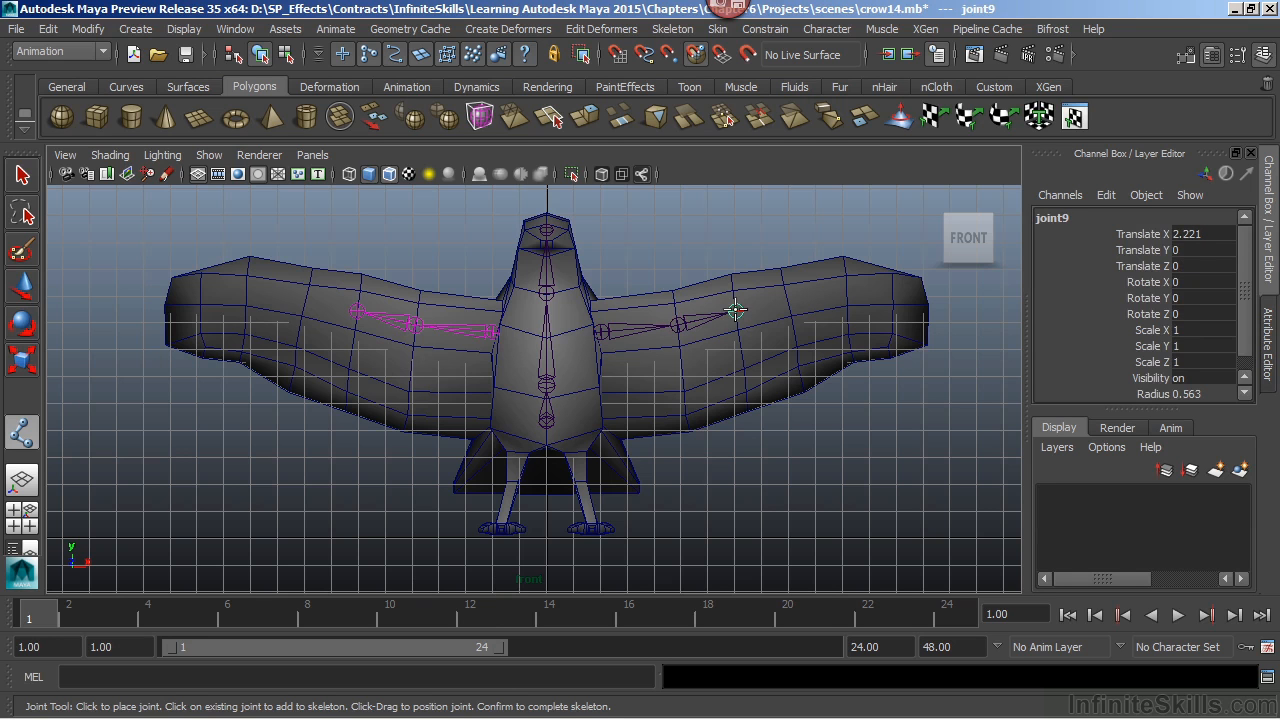
{"action": "left_click", "coordinate": [788, 299]}
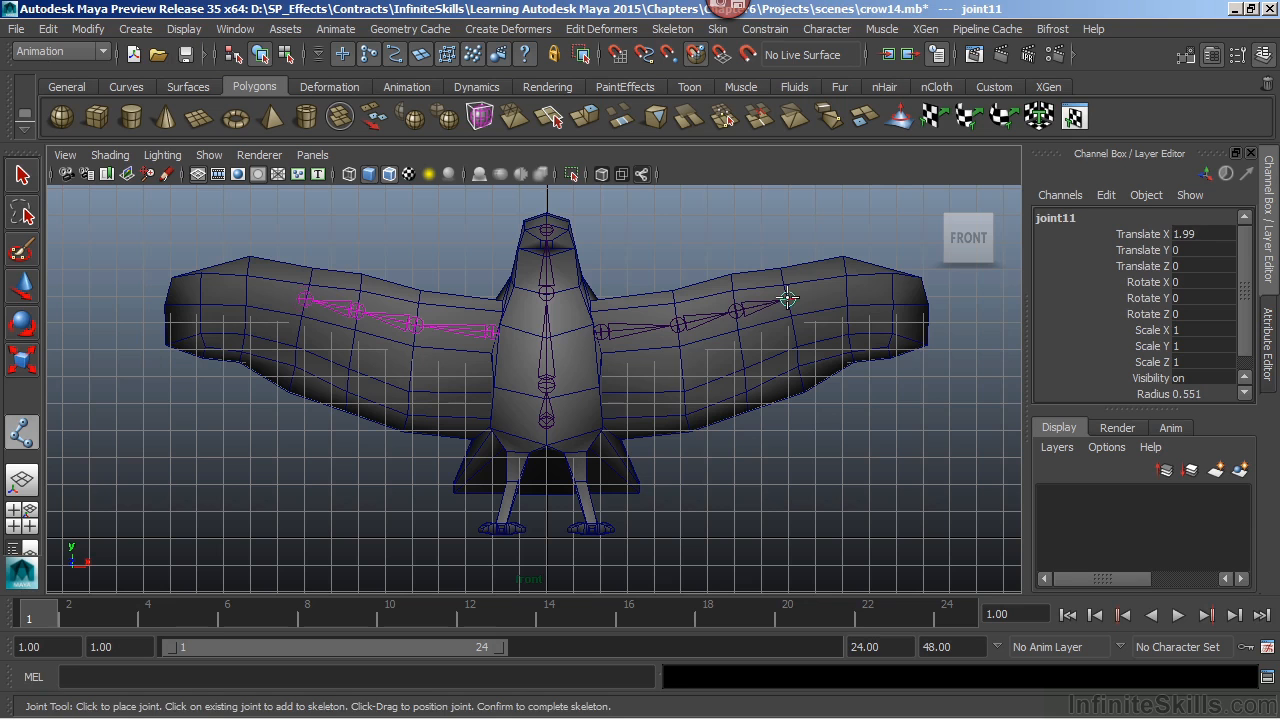
{"action": "left_click", "coordinate": [845, 288]}
{"action": "left_click", "coordinate": [890, 288]}
{"action": "left_click", "coordinate": [926, 290]}
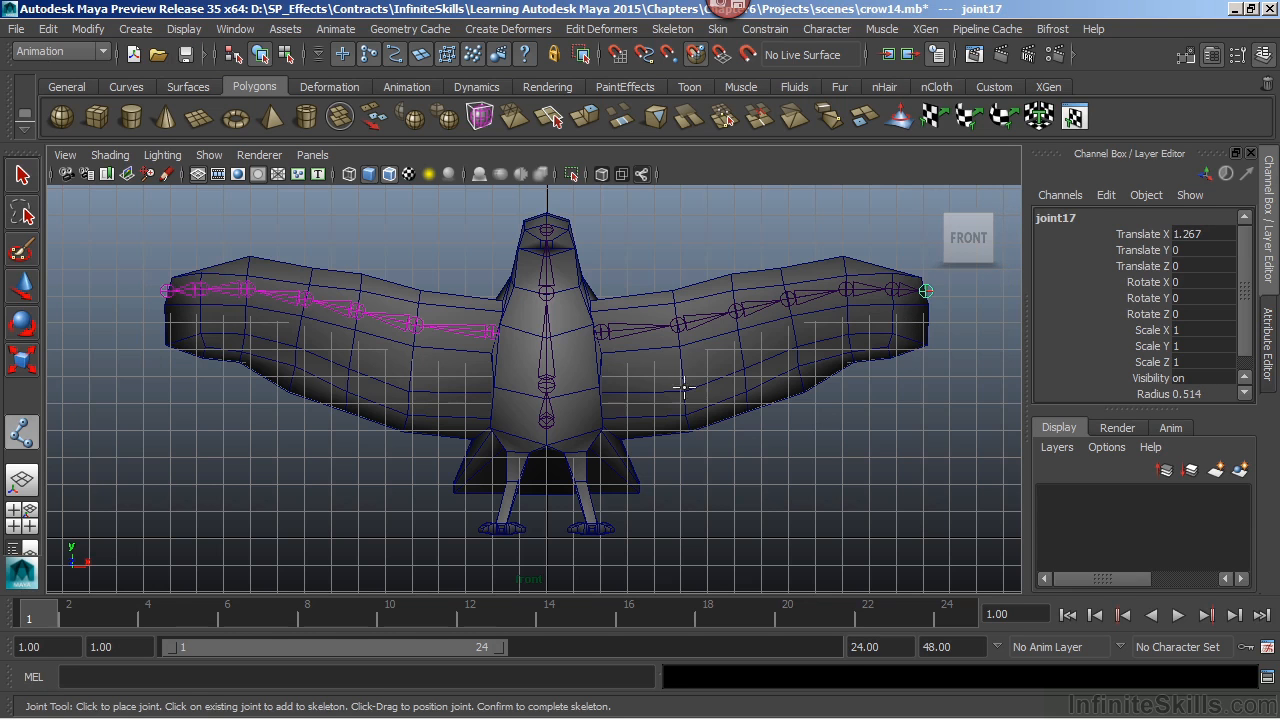
{"action": "key", "text": "w"}
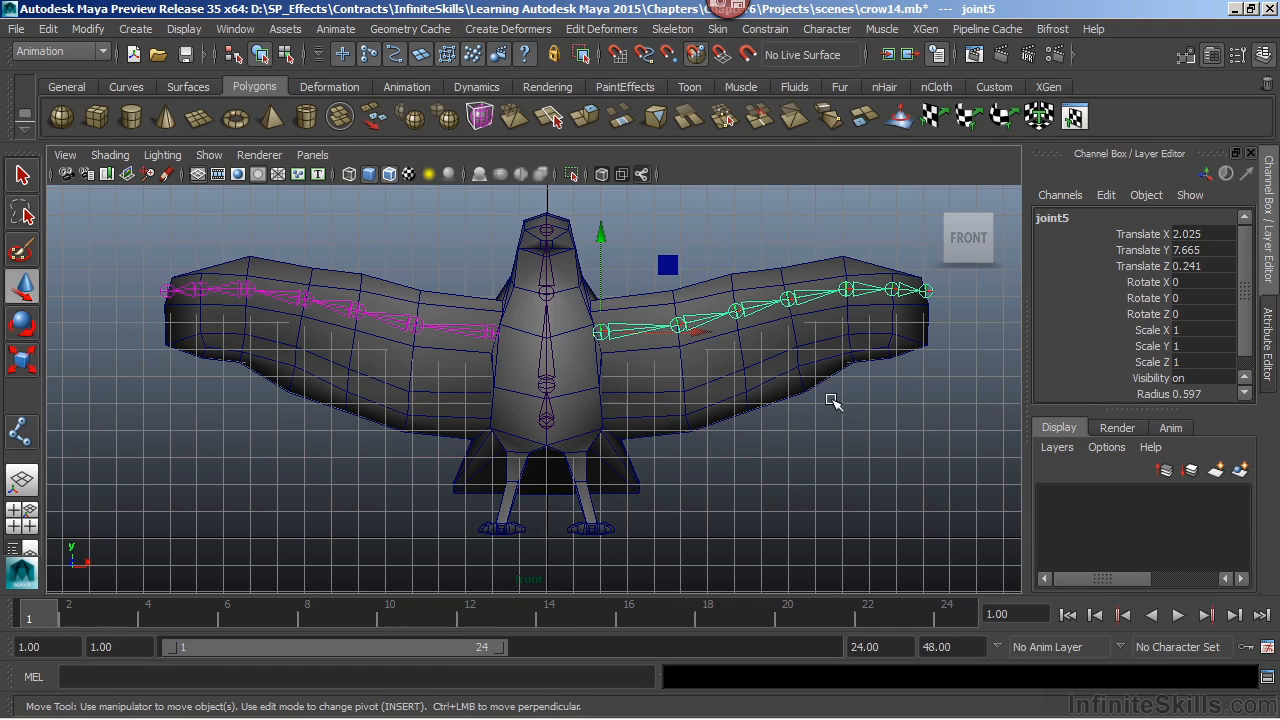
Show the crow and its two wing joint chains in a full-size perspective view
{"action": "key", "text": "space"}
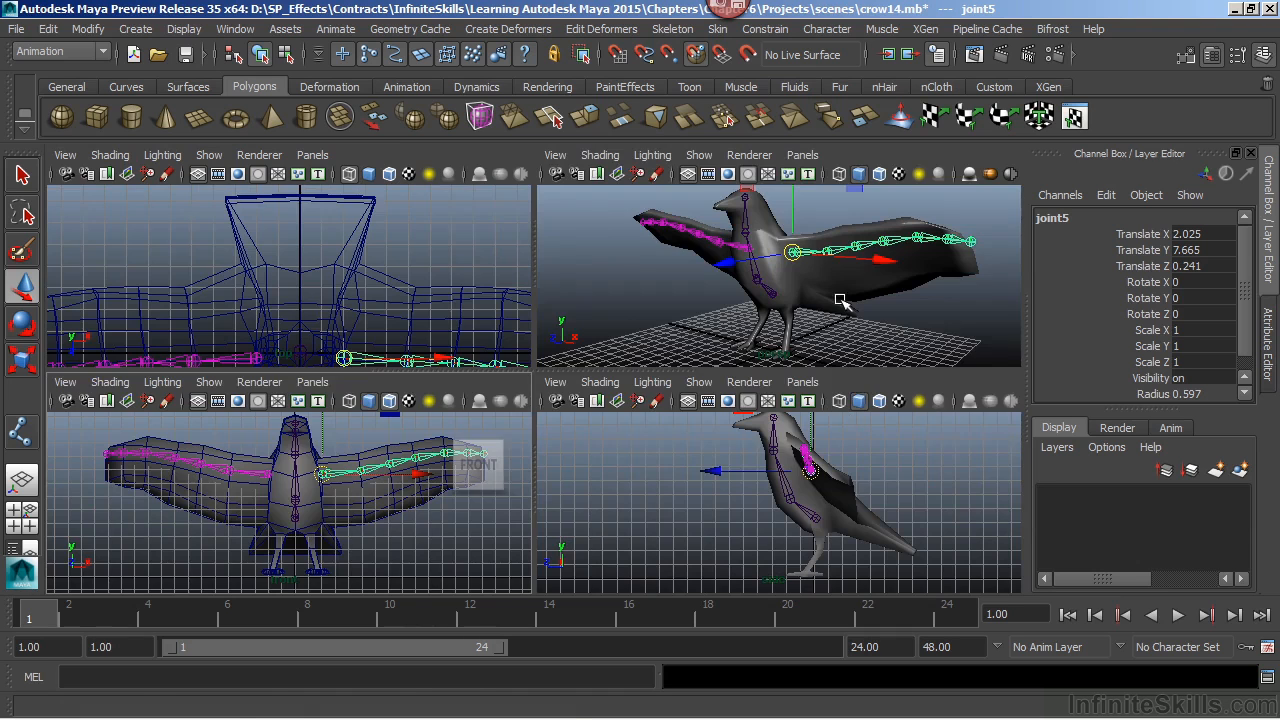
{"action": "key", "text": "space"}
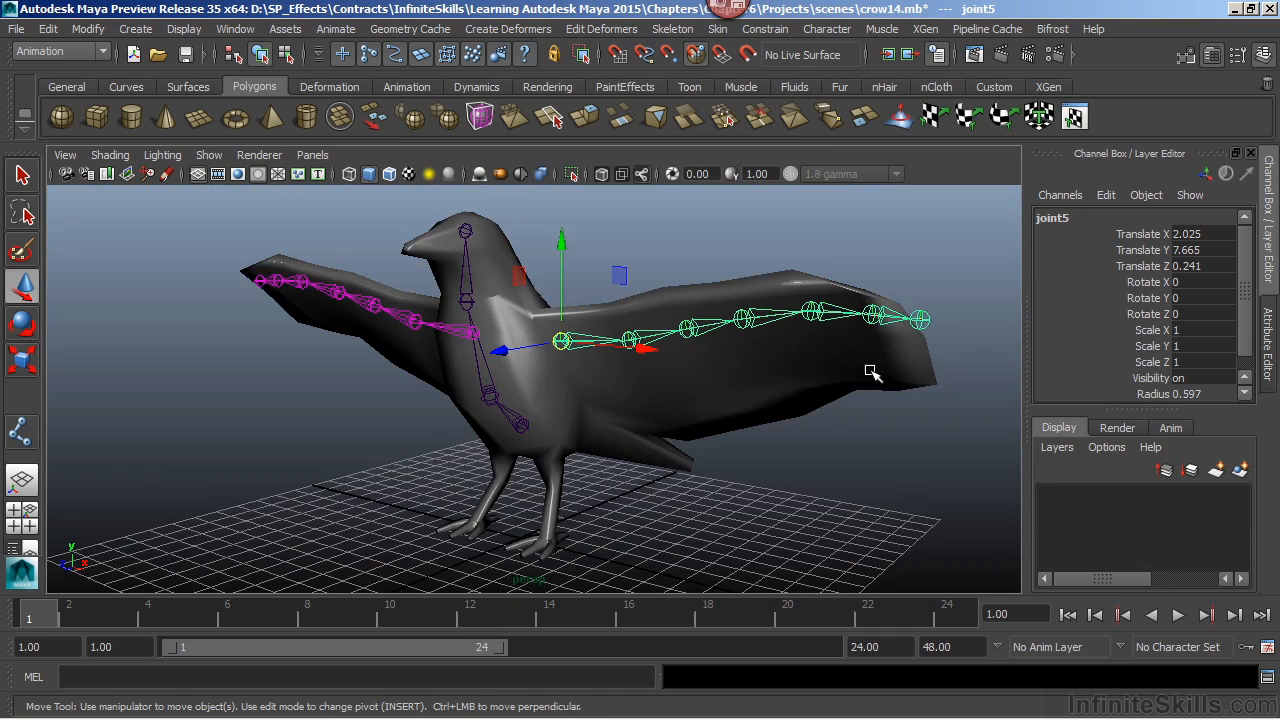
{"action": "left_click_drag", "start_coordinate": [860, 438], "coordinate": [840, 418], "text": "alt"}
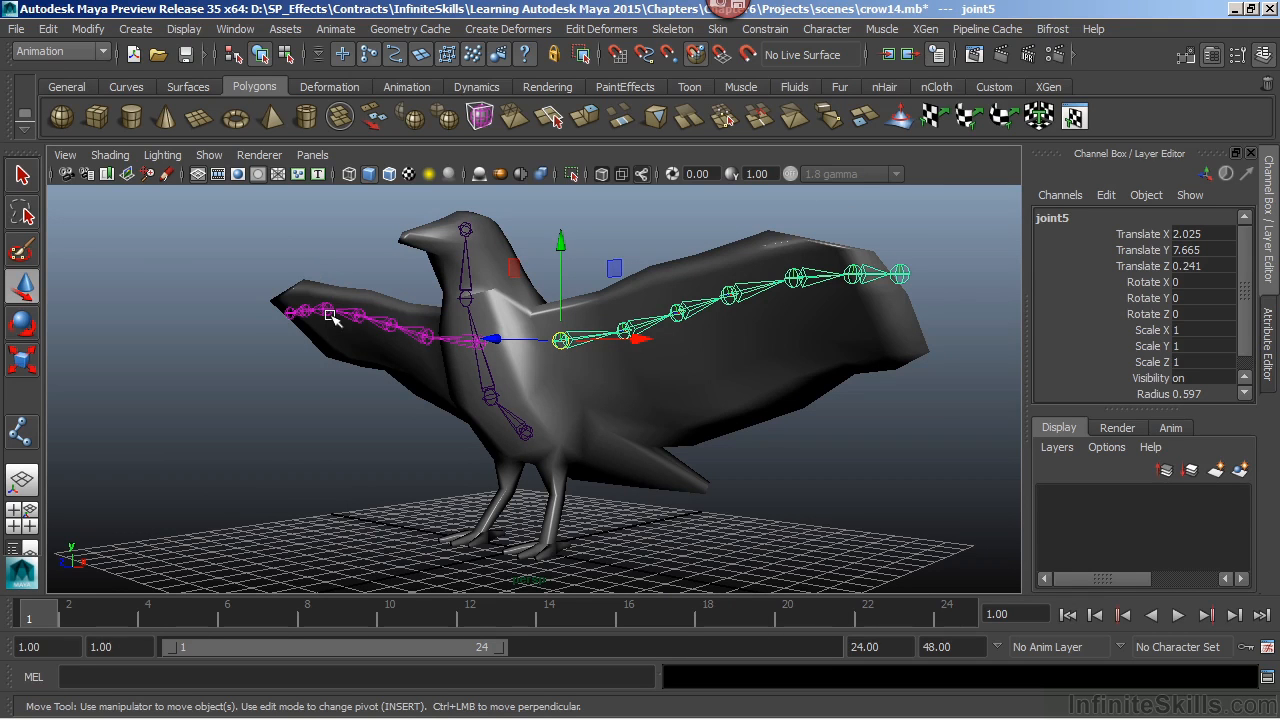
Try placing a second symmetrical chain of seven joints along the lower part of the wing in the perspective view, and remove it
{"action": "double_click", "coordinate": [22, 434]}
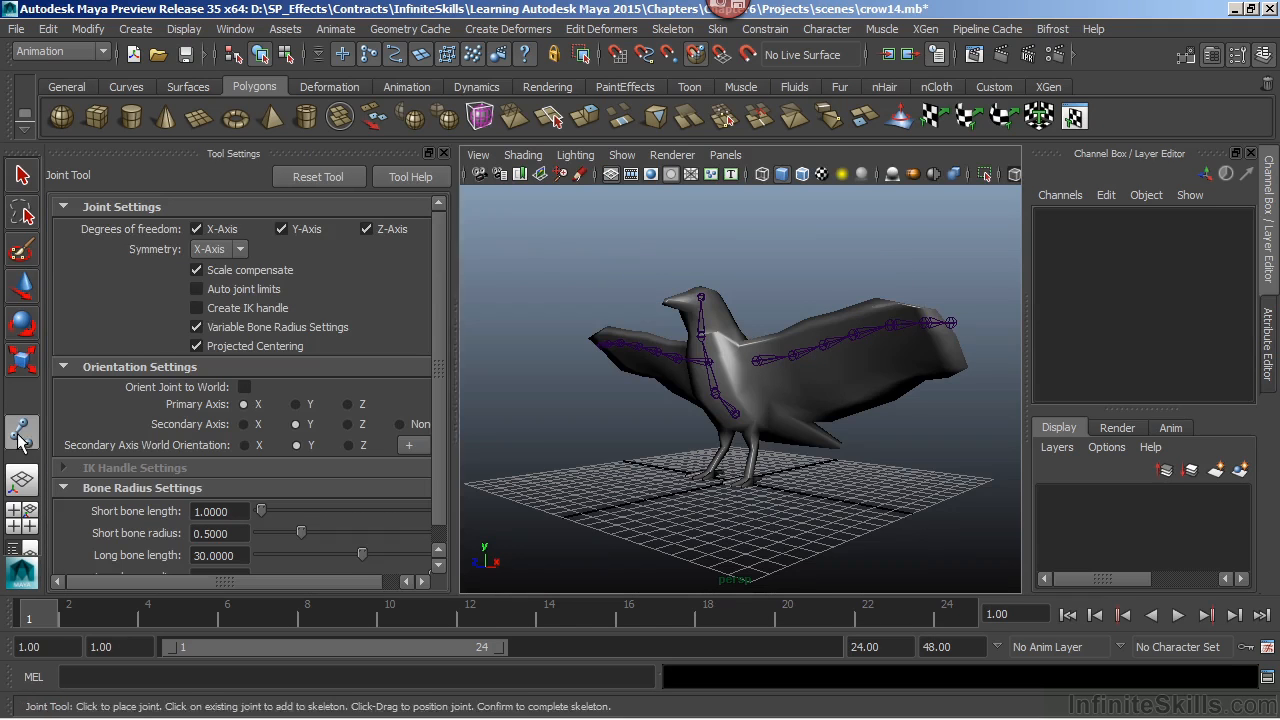
{"action": "left_click", "coordinate": [700, 55]}
{"action": "left_click", "coordinate": [774, 388]}
{"action": "left_click", "coordinate": [805, 381]}
{"action": "left_click", "coordinate": [836, 369]}
{"action": "left_click", "coordinate": [866, 362]}
{"action": "left_click", "coordinate": [895, 354]}
{"action": "left_click", "coordinate": [928, 347]}
{"action": "left_click", "coordinate": [957, 350]}
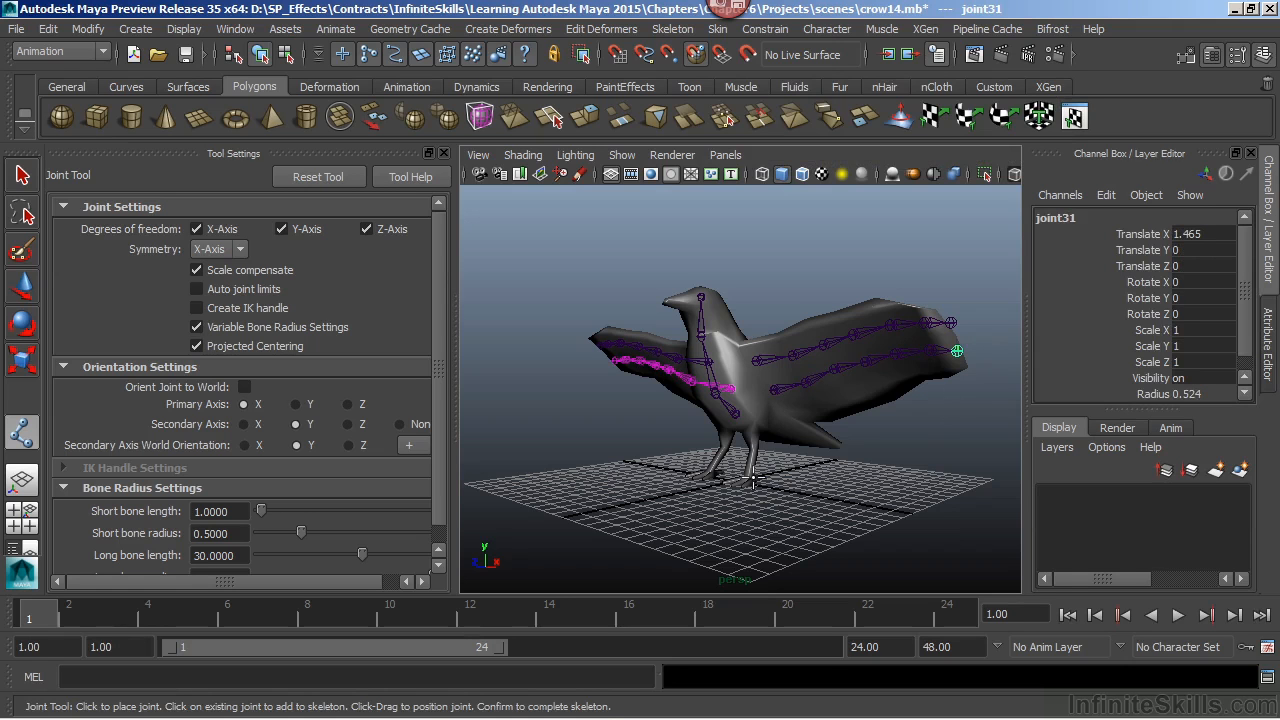
{"action": "key", "text": "Return"}
{"action": "key", "text": "w"}
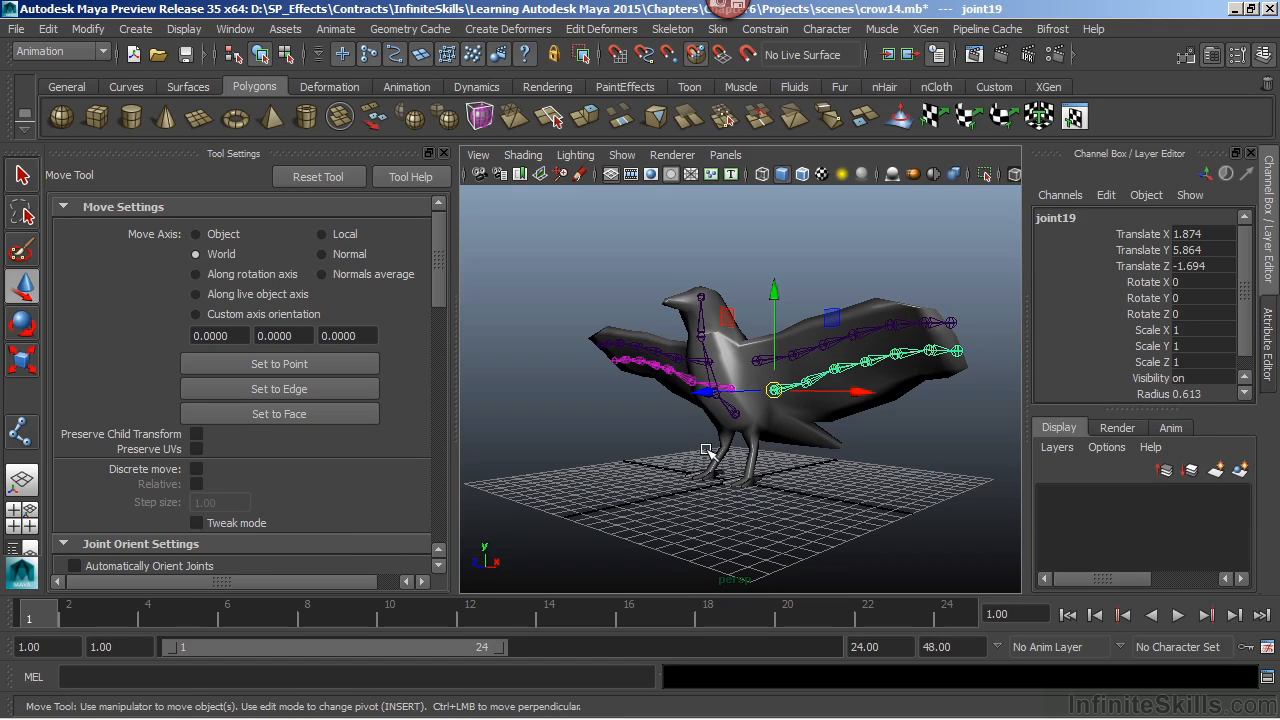
{"action": "left_click_drag", "start_coordinate": [730, 445], "coordinate": [671, 440], "text": "alt"}
{"action": "left_click_drag", "start_coordinate": [643, 446], "coordinate": [814, 366], "text": "alt"}
{"action": "left_click", "coordinate": [815, 400]}
Select the root joint of each wing chain and inspect the mirrored one's channels and symmetry constraint
{"action": "left_click", "coordinate": [762, 362]}
{"action": "scroll", "coordinate": [750, 390], "scroll_direction": "up", "scroll_amount": 2}
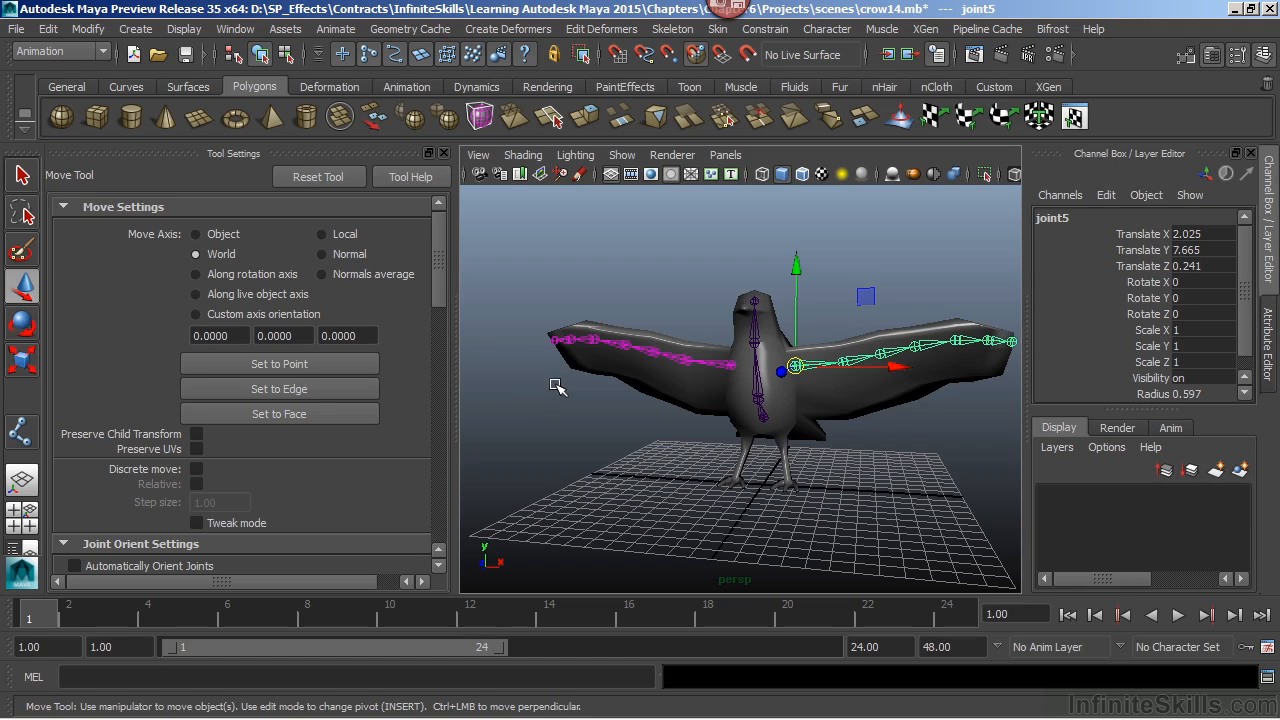
{"action": "left_click", "coordinate": [716, 367]}
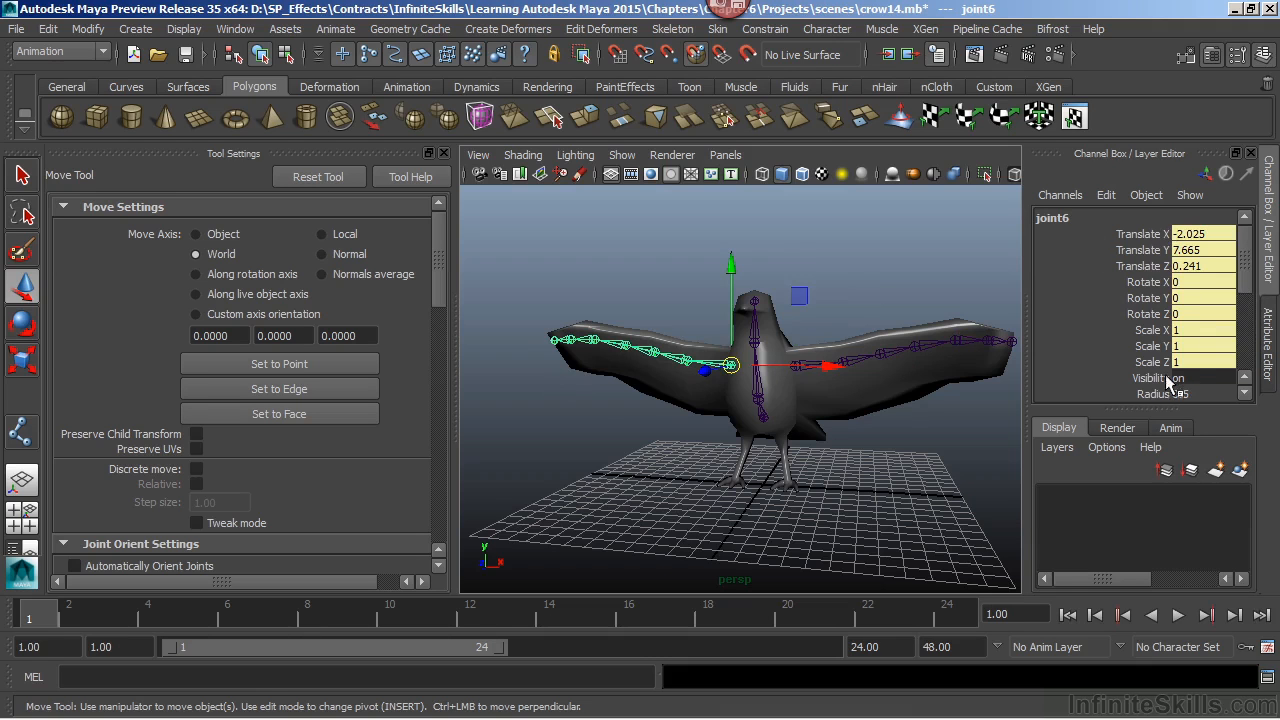
{"action": "left_click_drag", "start_coordinate": [1246, 268], "coordinate": [1241, 325]}
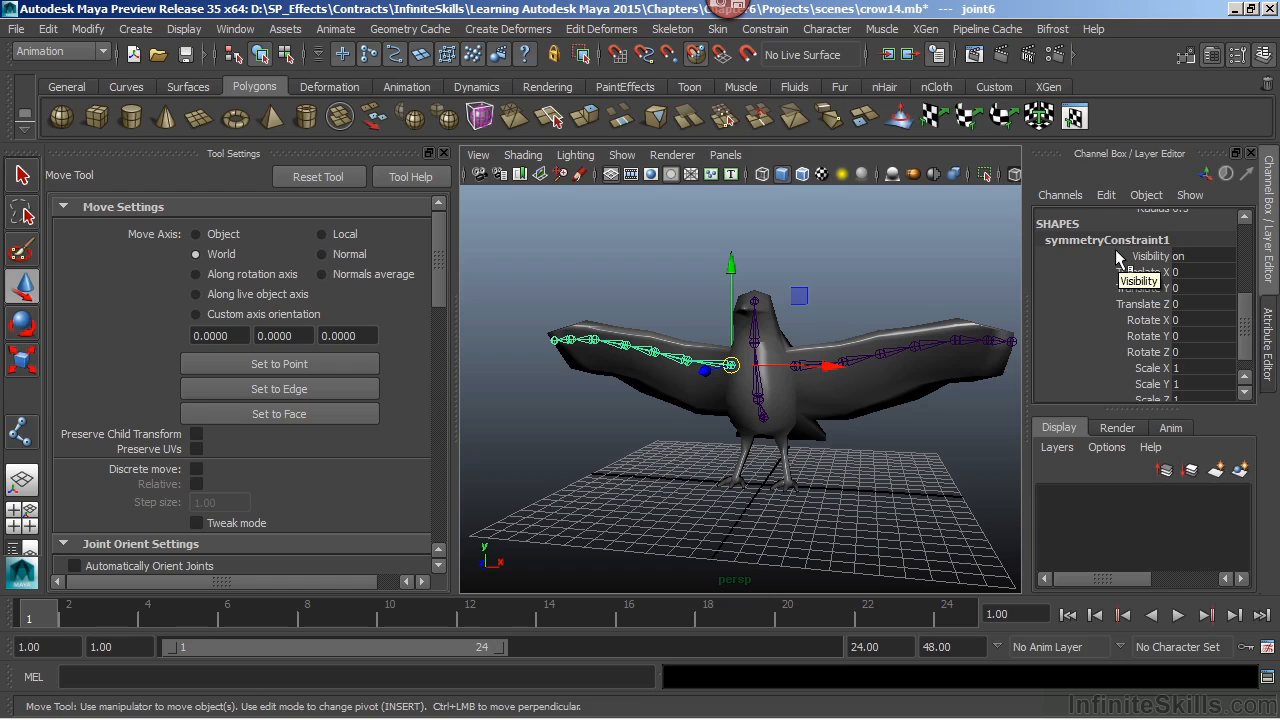
{"action": "left_click_drag", "start_coordinate": [1240, 335], "coordinate": [1240, 260]}
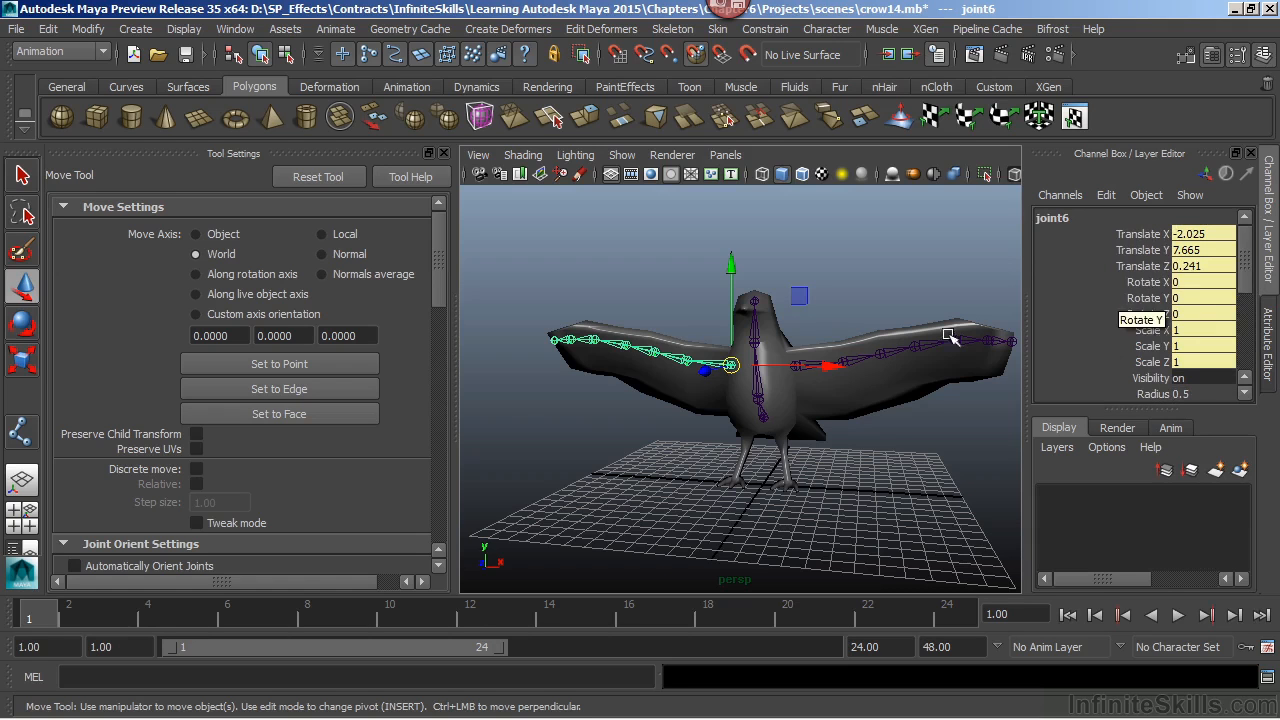
Break the symmetry on the mirrored wing chain's root joint and check its channels
{"action": "right_click", "coordinate": [706, 361]}
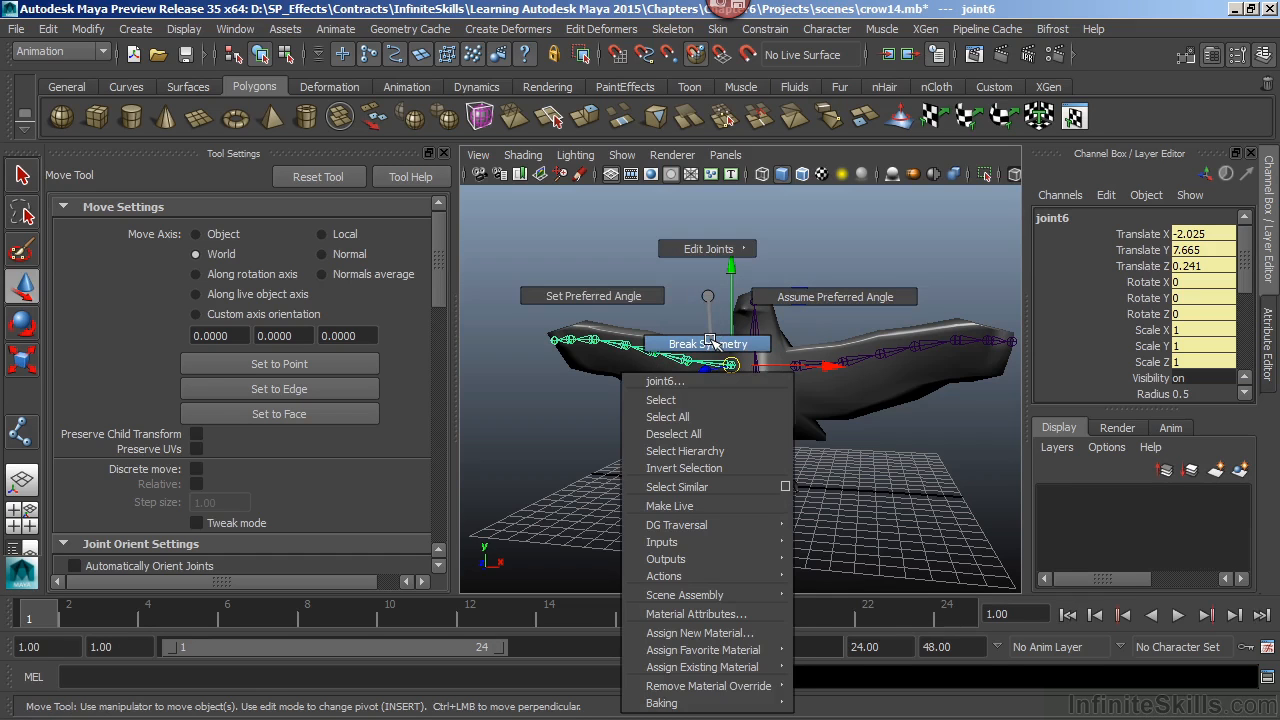
{"action": "left_click", "coordinate": [712, 343]}
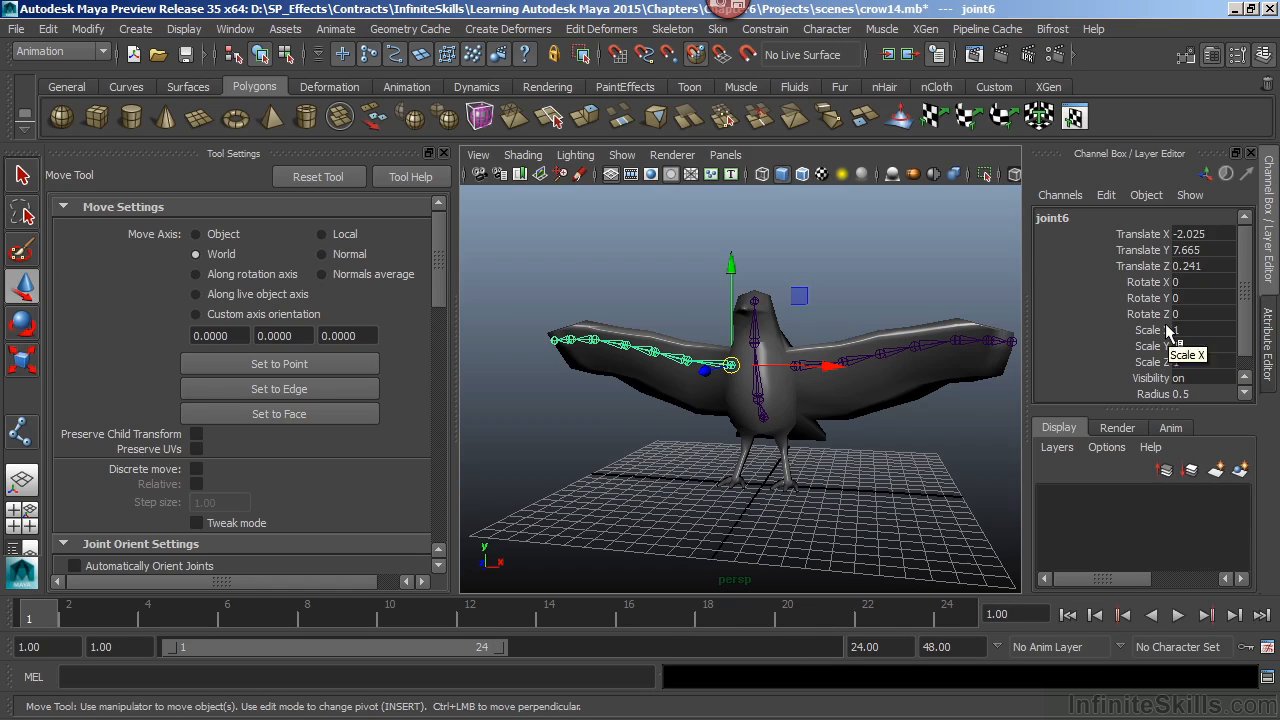
{"action": "scroll", "coordinate": [1210, 300], "scroll_direction": "down", "scroll_amount": 1}
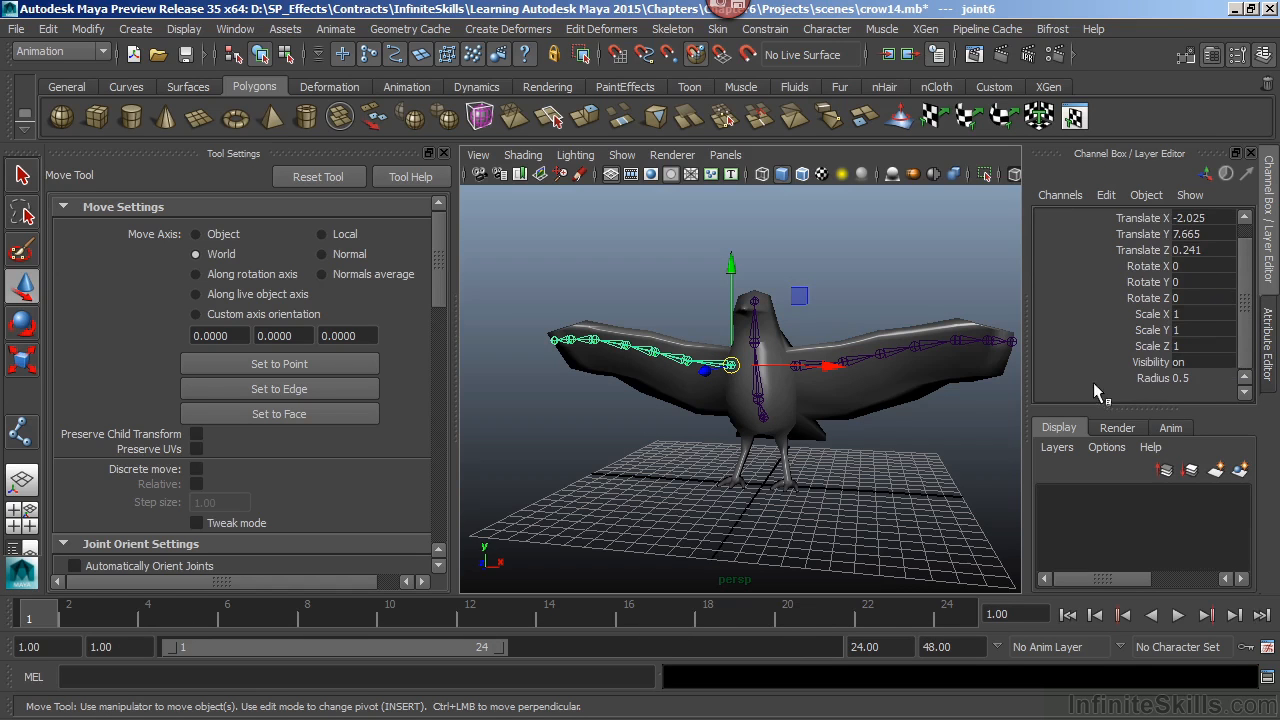
List the scene's objects in the Outliner and delete all constraints in the scene by type
{"action": "left_click", "coordinate": [684, 357]}
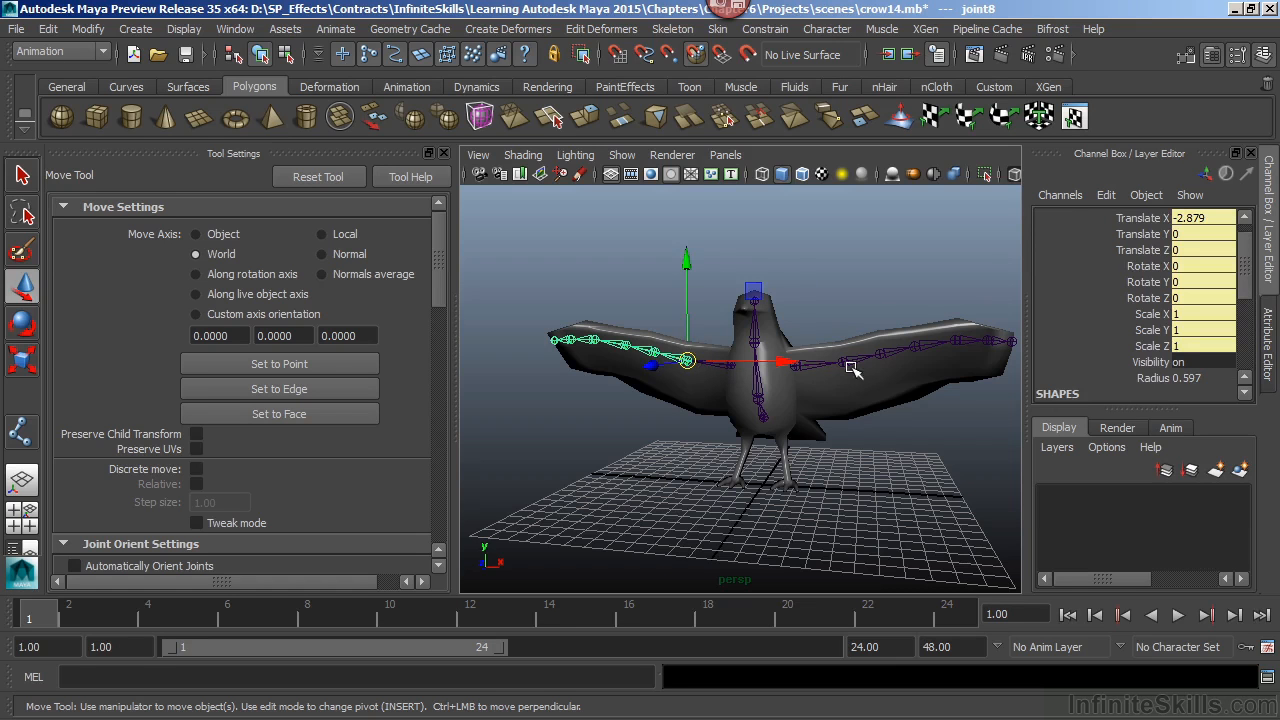
{"action": "left_click", "coordinate": [236, 29]}
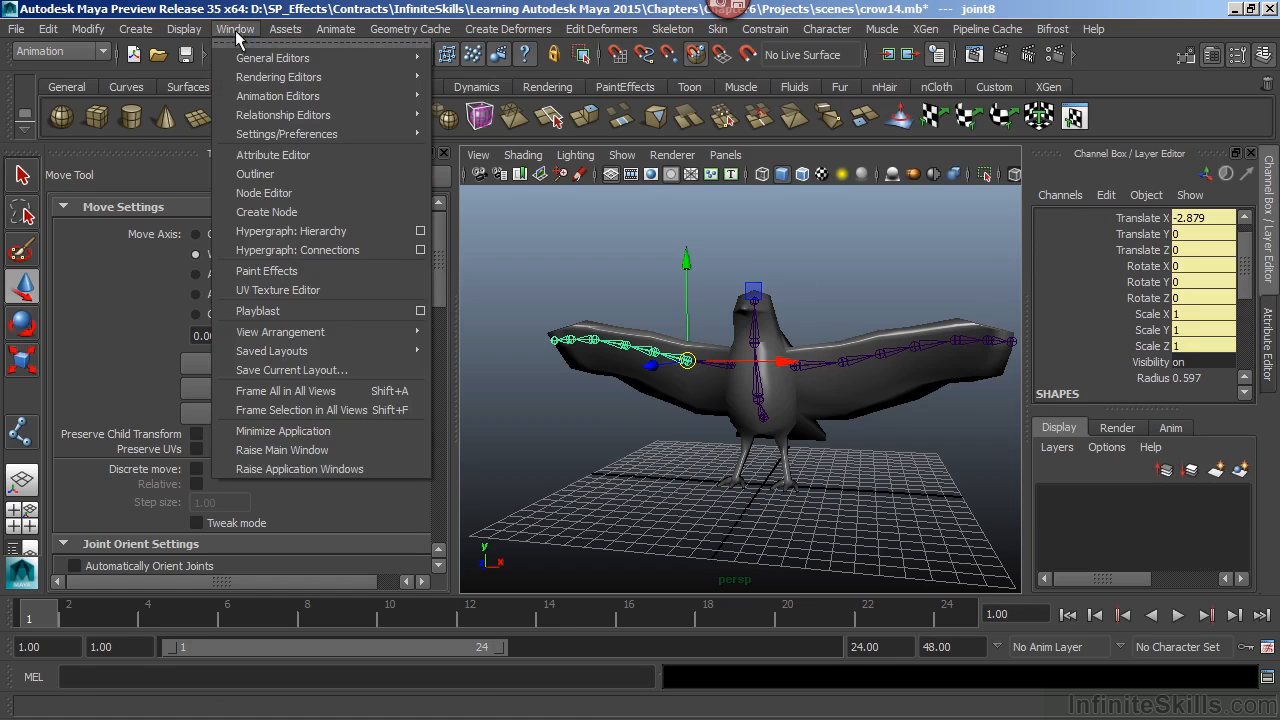
{"action": "left_click", "coordinate": [273, 177]}
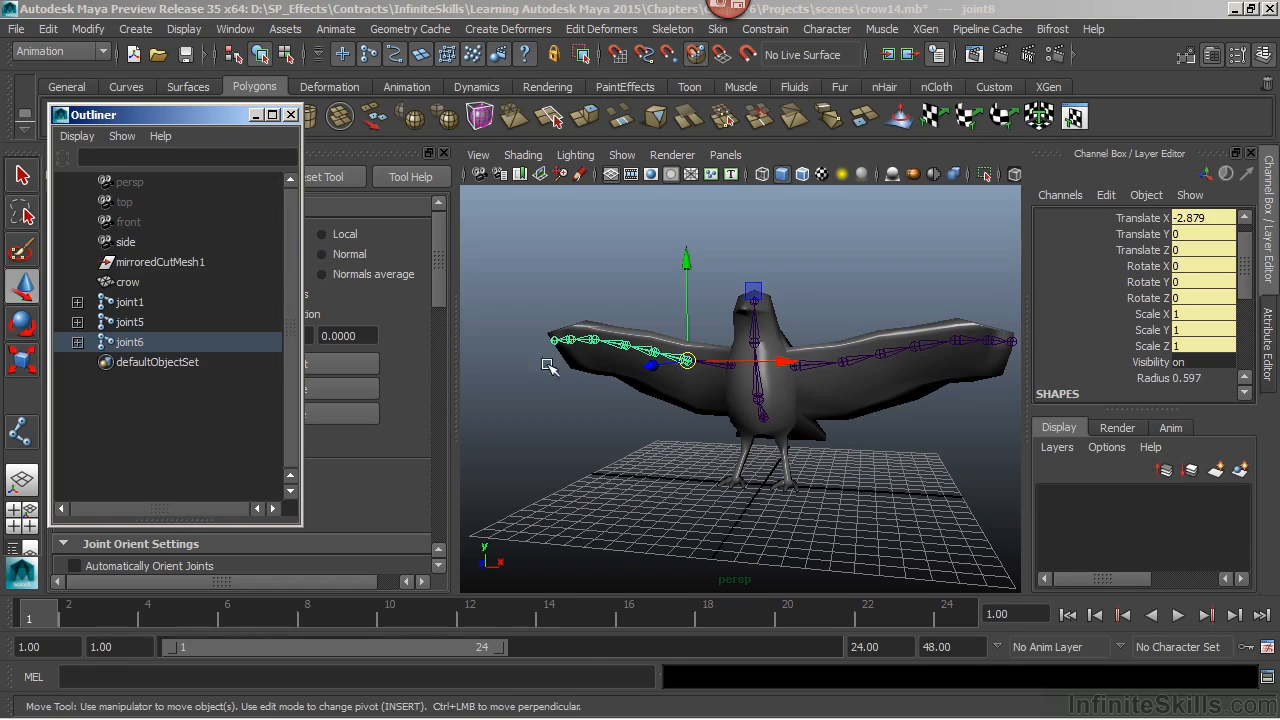
{"action": "left_click", "coordinate": [49, 29]}
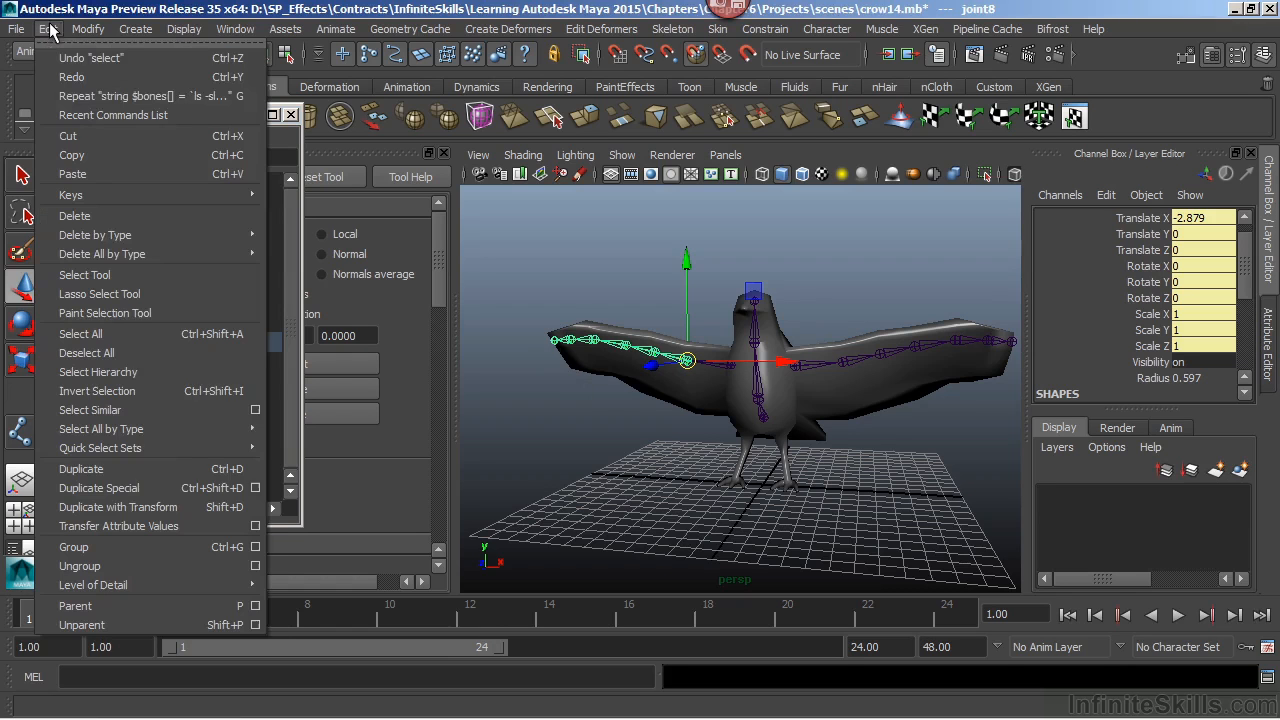
{"action": "mouse_move", "coordinate": [103, 260]}
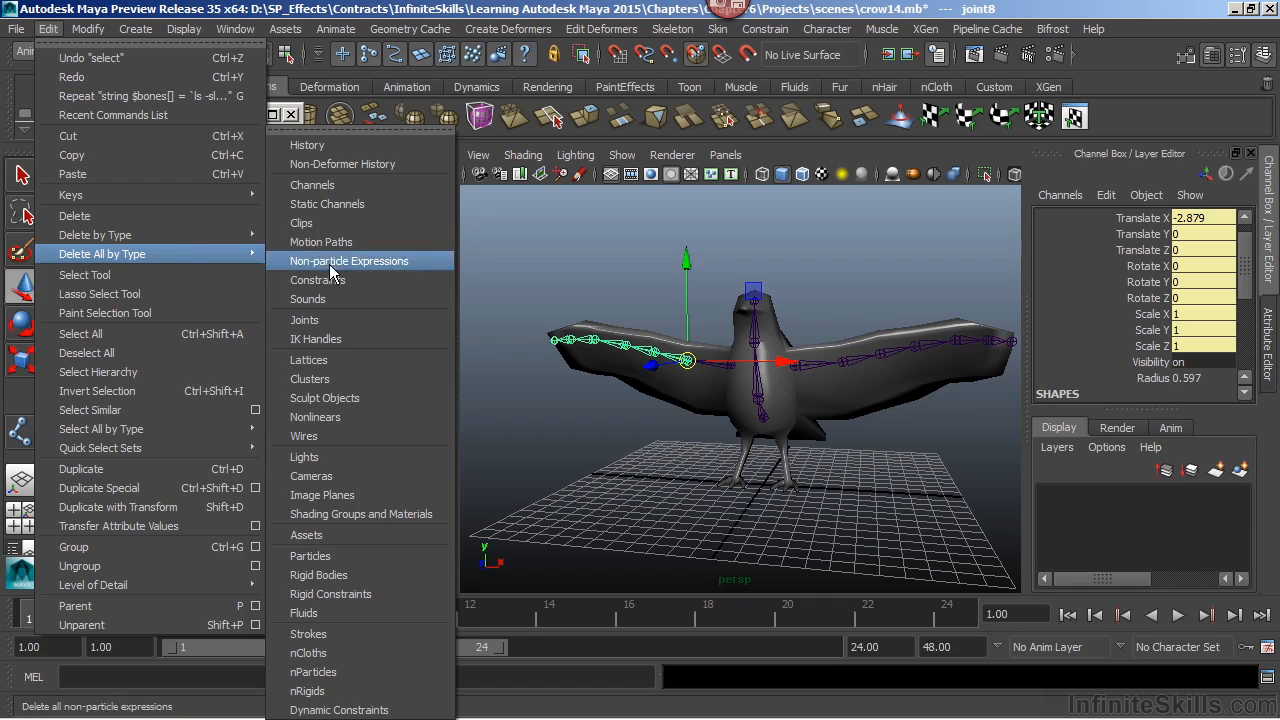
{"action": "left_click", "coordinate": [331, 287]}
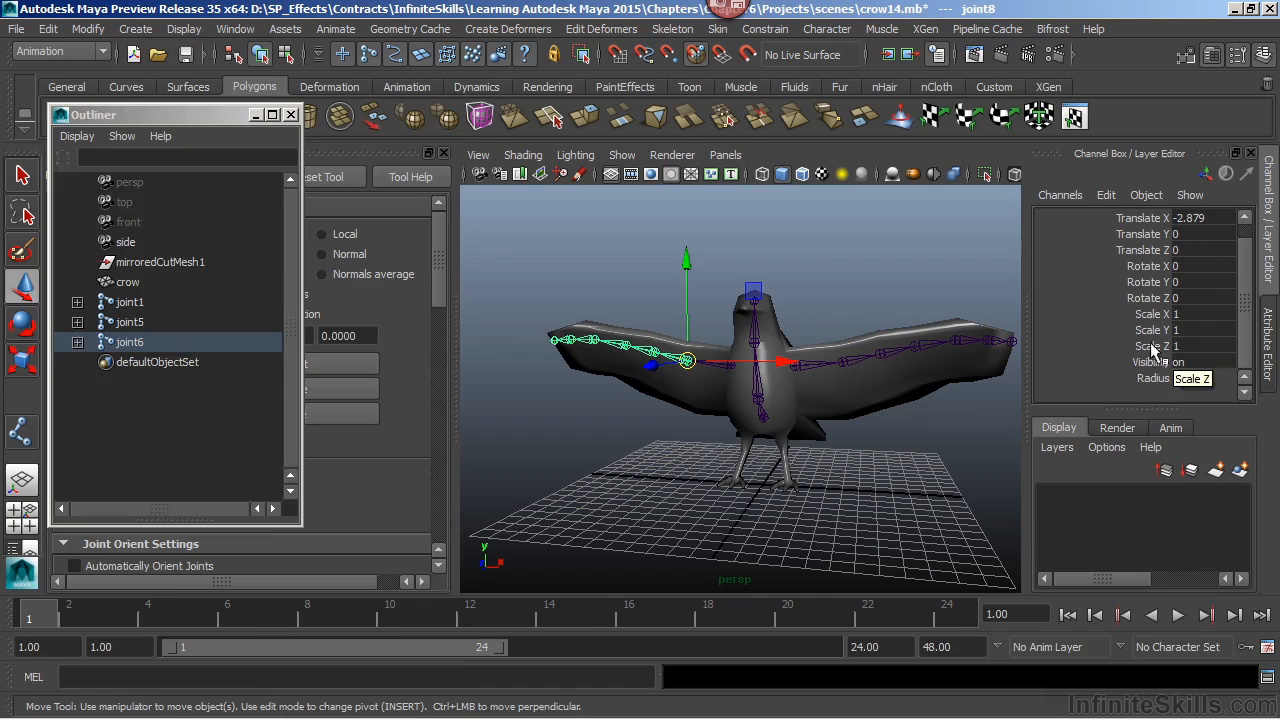
Check the channels of the outer joints along the mirrored wing chain, and clear the selection
{"action": "left_click", "coordinate": [613, 354]}
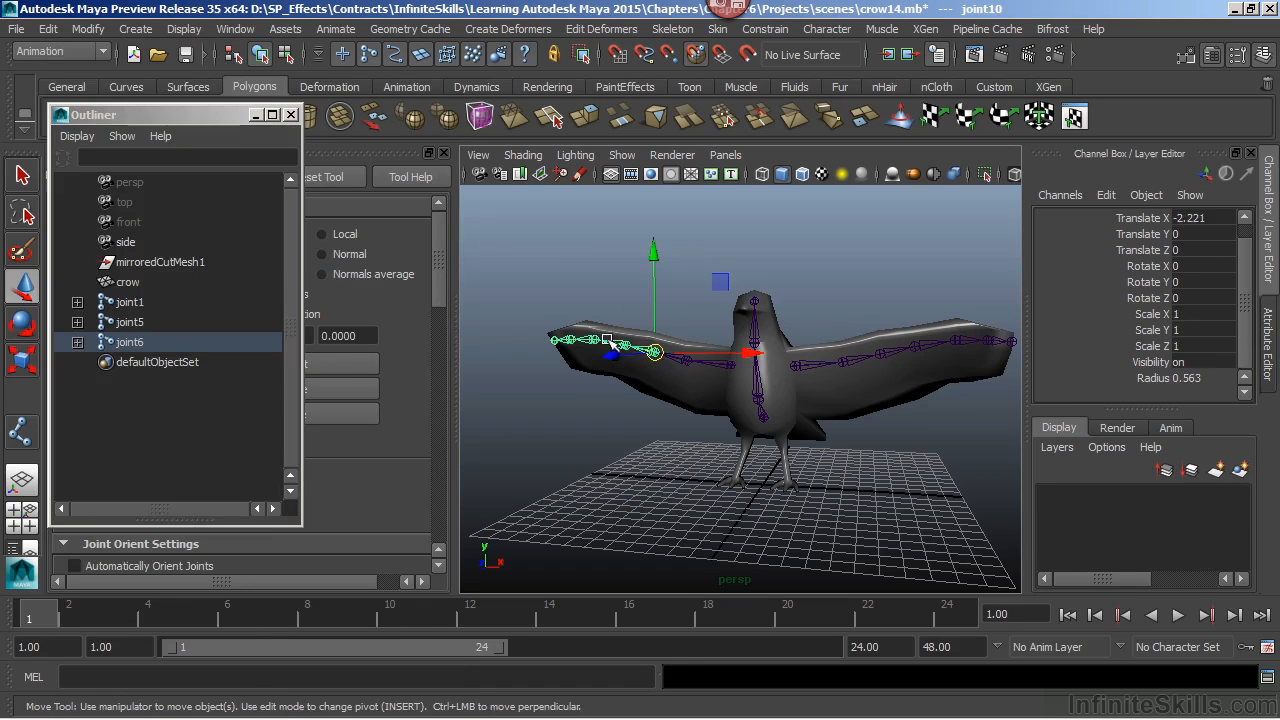
{"action": "left_click", "coordinate": [612, 344]}
{"action": "left_click", "coordinate": [586, 340]}
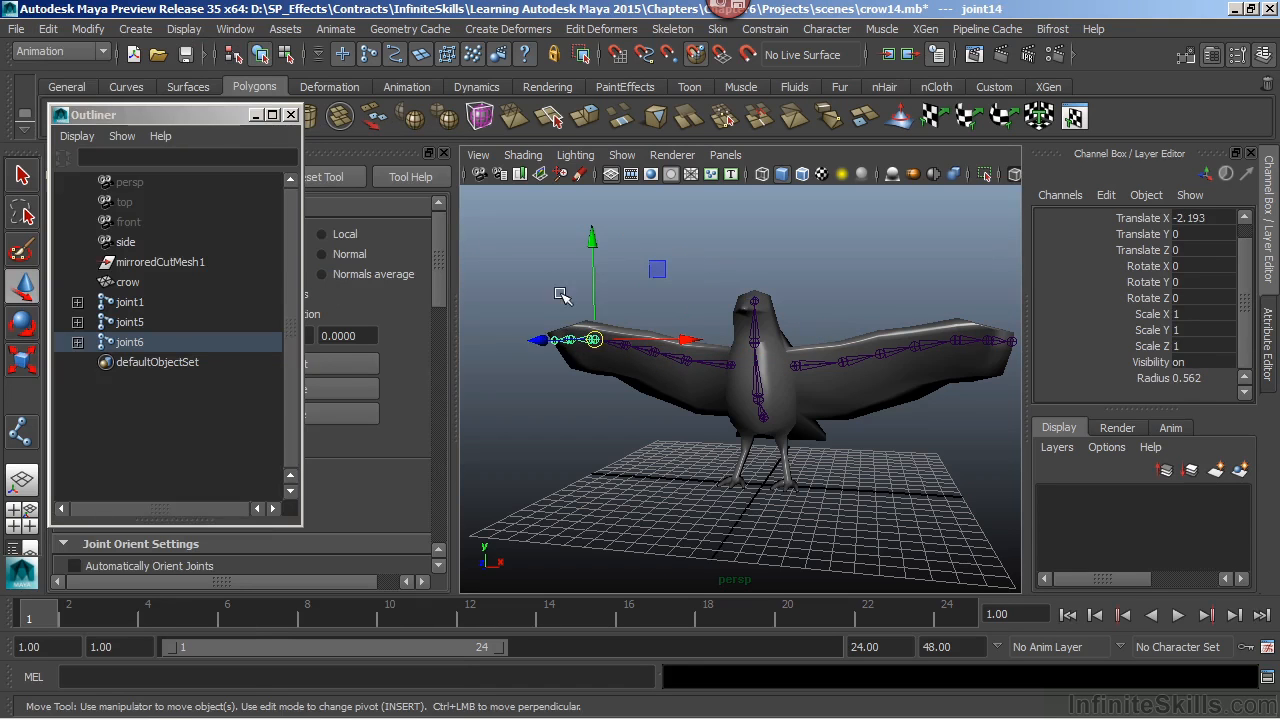
{"action": "left_click", "coordinate": [560, 290]}
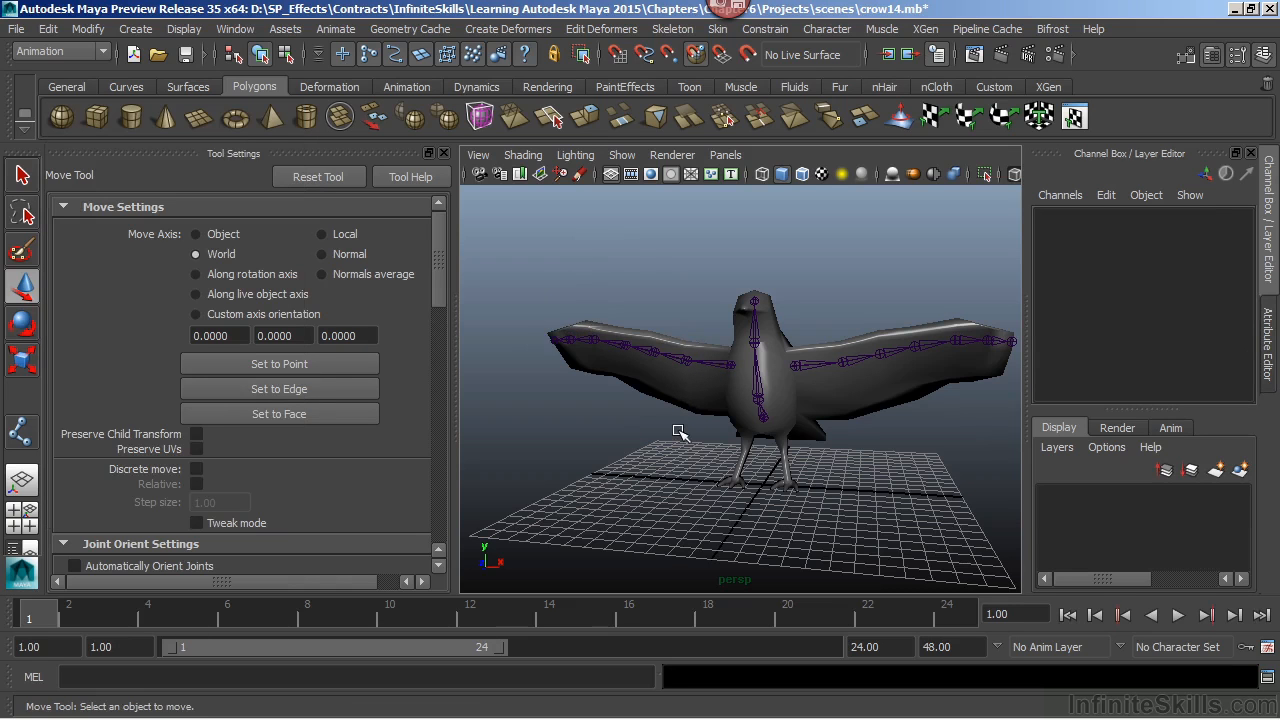
Close the Tool Settings and parent the crow's left wing root joint to the spine joint just above the skeleton root
{"action": "left_click", "coordinate": [444, 154]}
{"action": "left_click", "coordinate": [628, 347]}
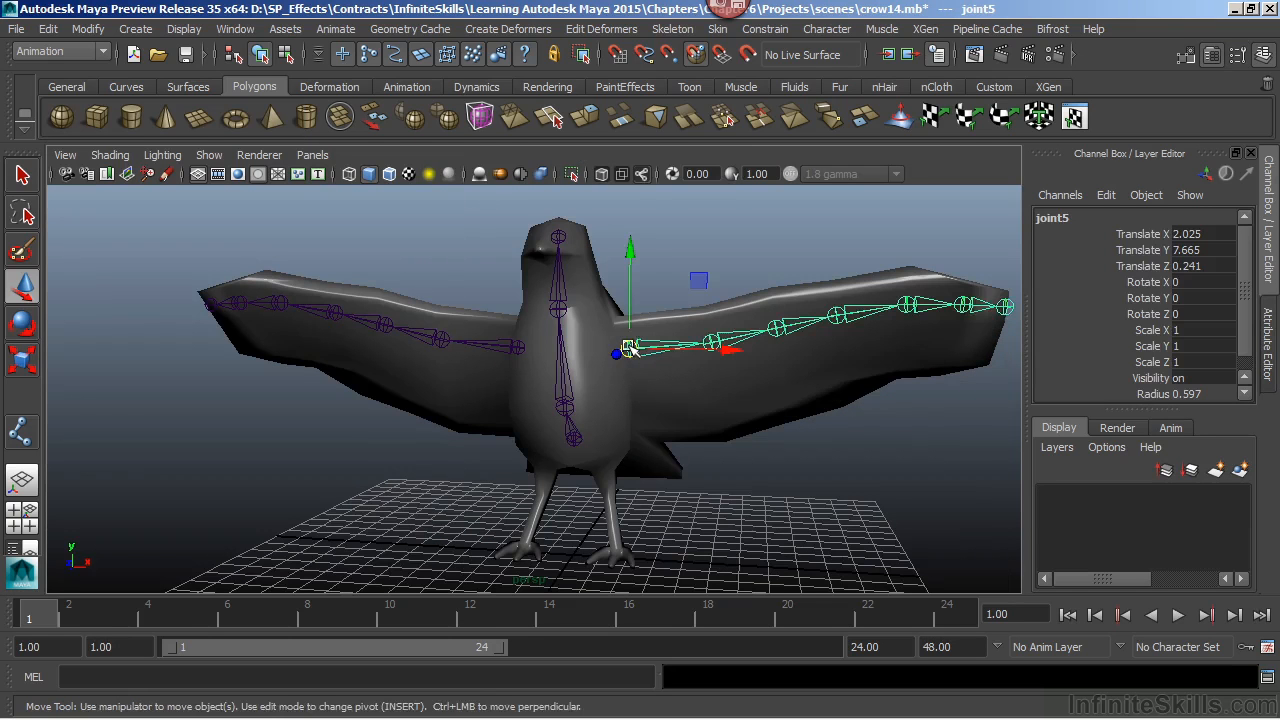
{"action": "right_click_drag", "start_coordinate": [337, 390], "coordinate": [646, 357], "text": "alt"}
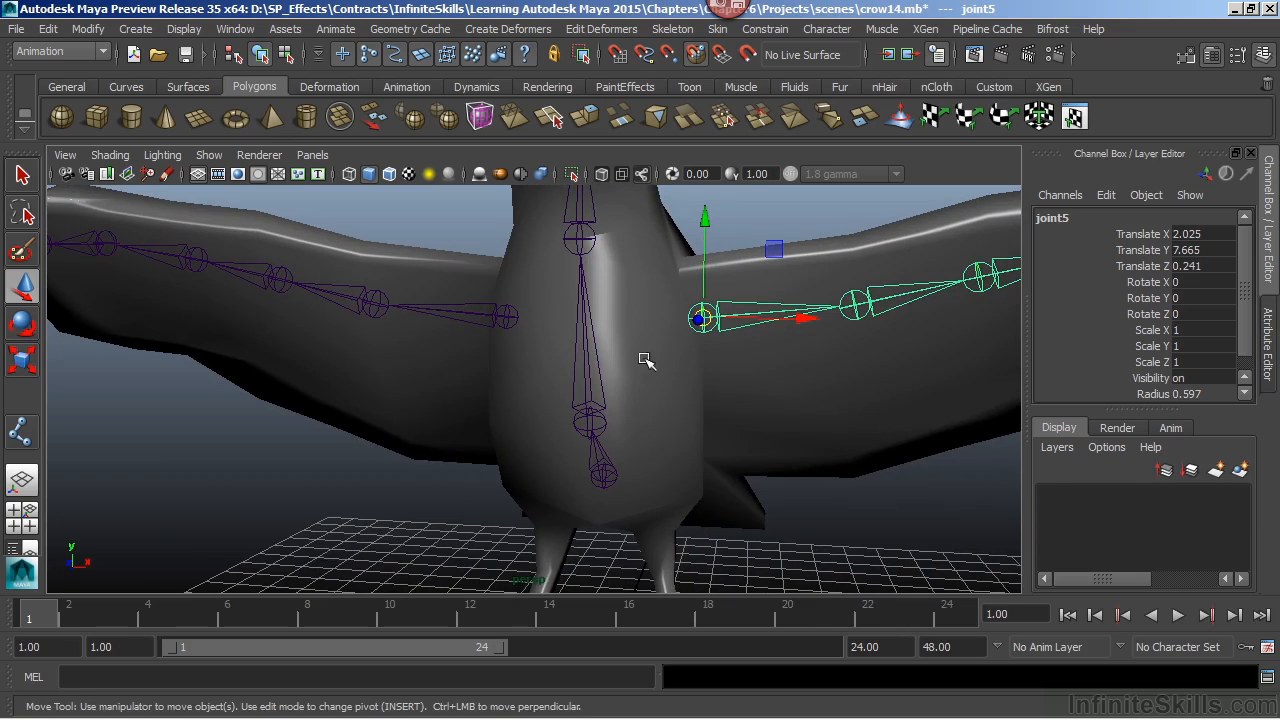
{"action": "left_click", "coordinate": [590, 423]}
{"action": "mouse_move", "coordinate": [605, 384]}
{"action": "left_mouse_down", "text": "alt"}
{"action": "mouse_move", "coordinate": [534, 371]}
{"action": "mouse_move", "coordinate": [583, 386]}
{"action": "left_mouse_up", "text": "alt"}
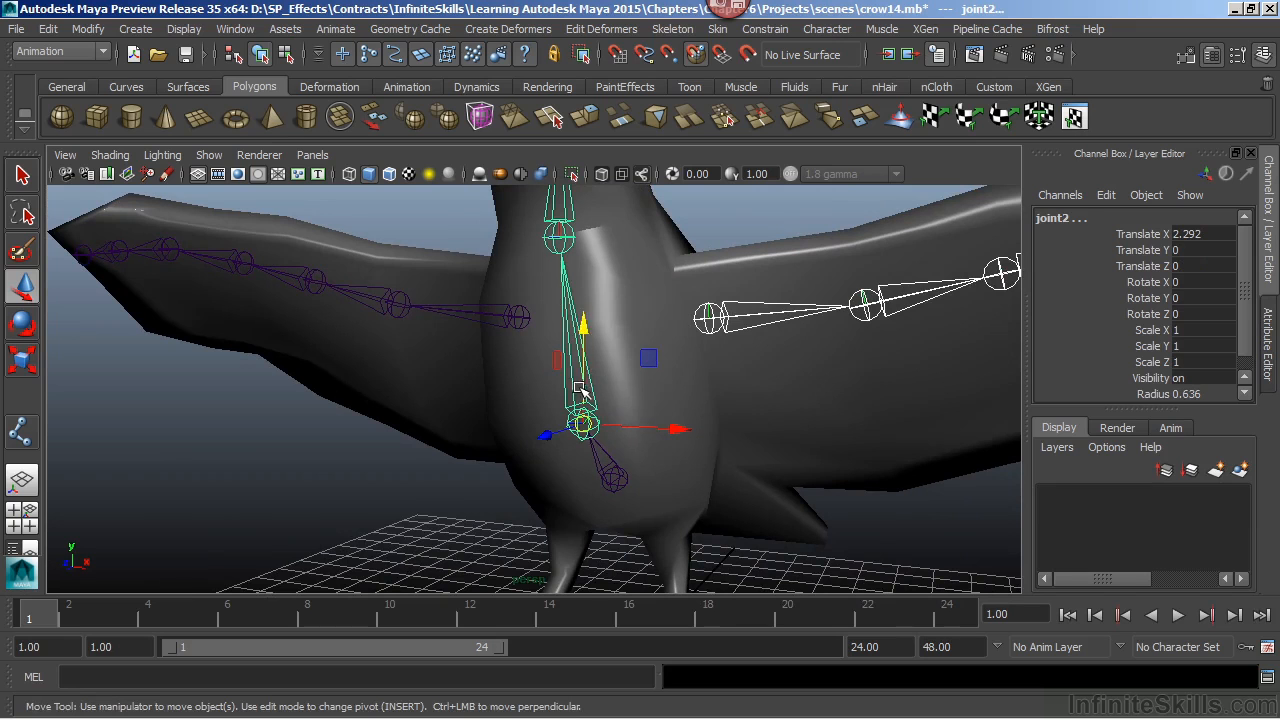
{"action": "left_click", "coordinate": [709, 319]}
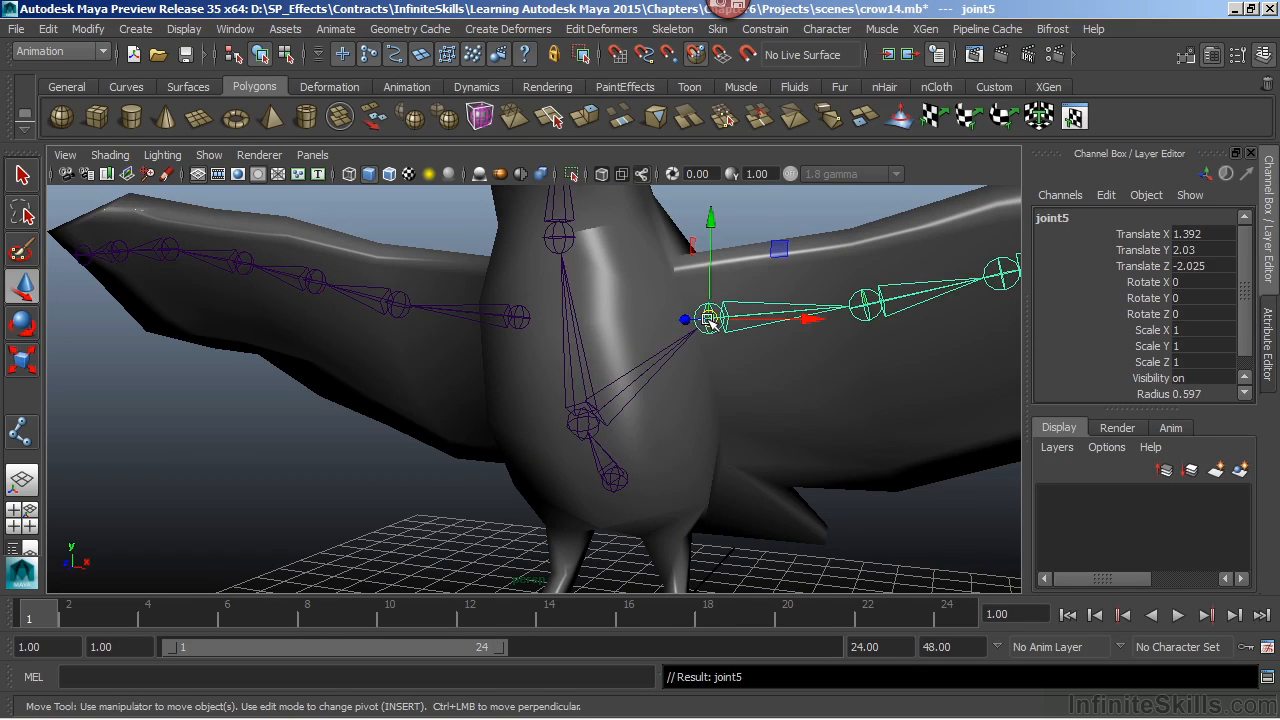
Parent the mirrored right wing's root joint to the same spine joint and view the connected skeleton from an angle
{"action": "left_click_drag", "start_coordinate": [586, 383], "coordinate": [650, 368], "text": "alt"}
{"action": "left_click", "coordinate": [495, 318]}
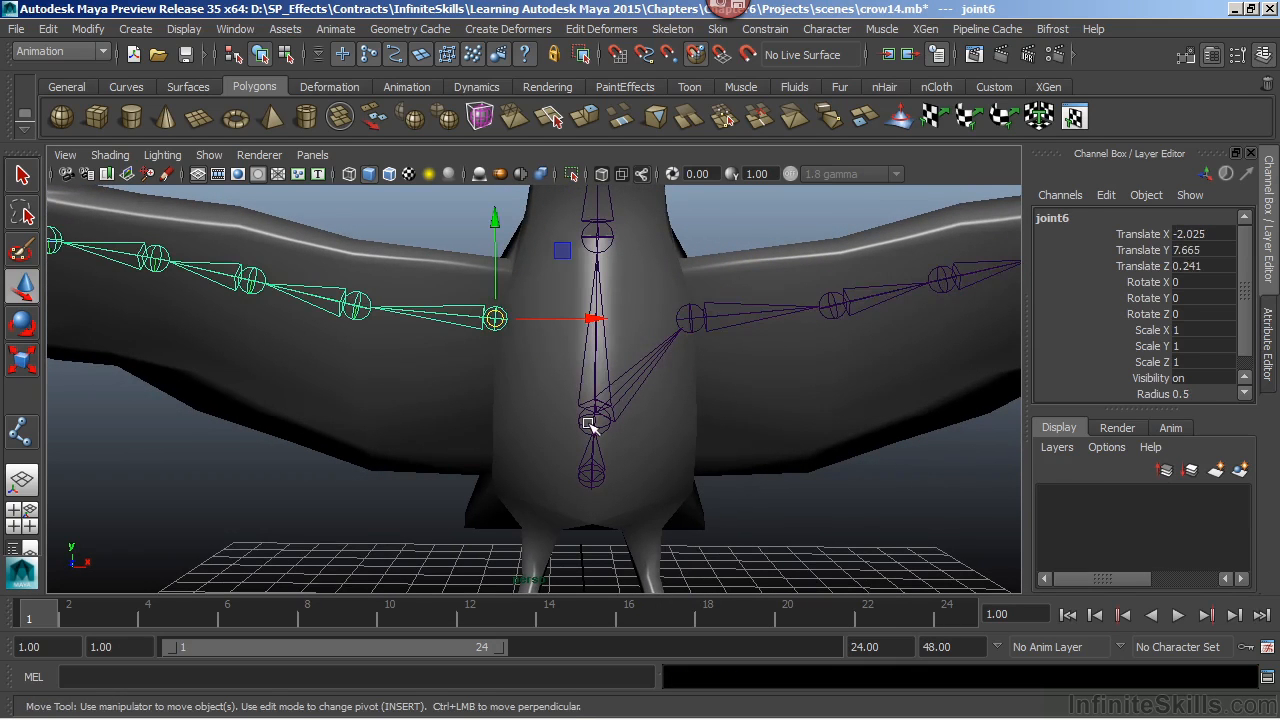
{"action": "left_click", "coordinate": [590, 421], "text": "shift"}
{"action": "key", "text": "p"}
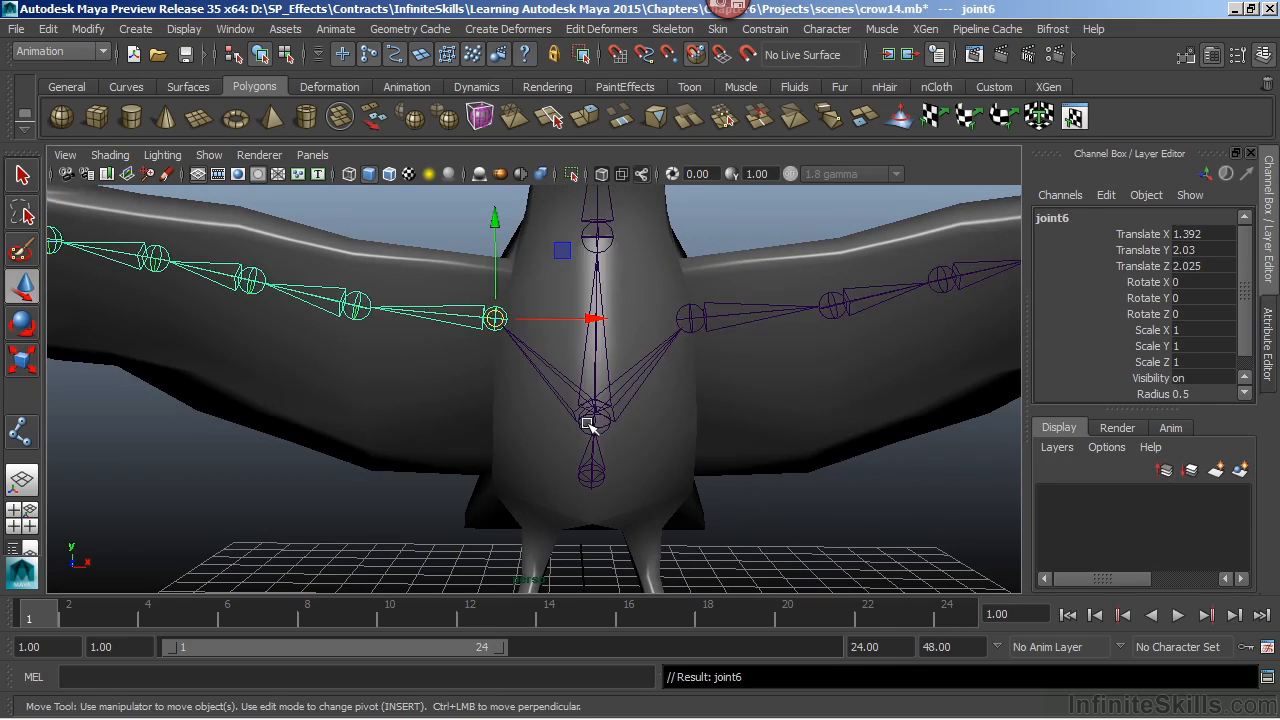
{"action": "left_click_drag", "start_coordinate": [738, 403], "coordinate": [663, 352], "text": "alt"}
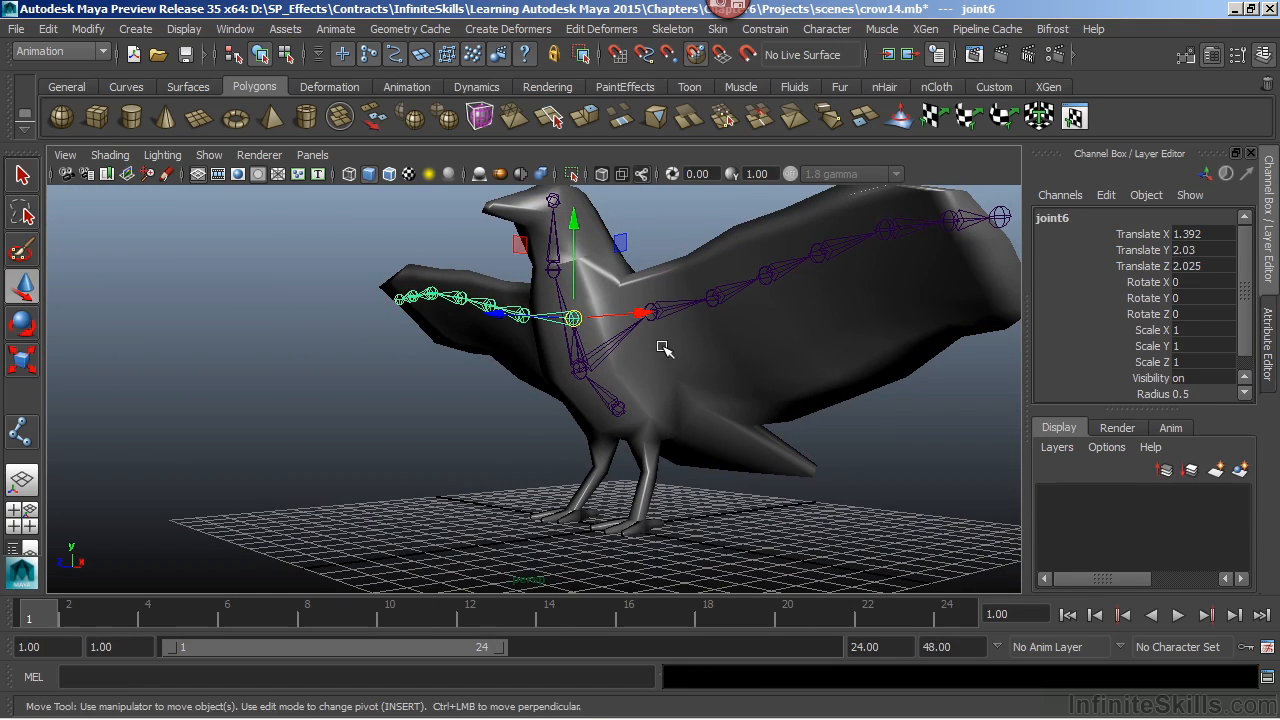